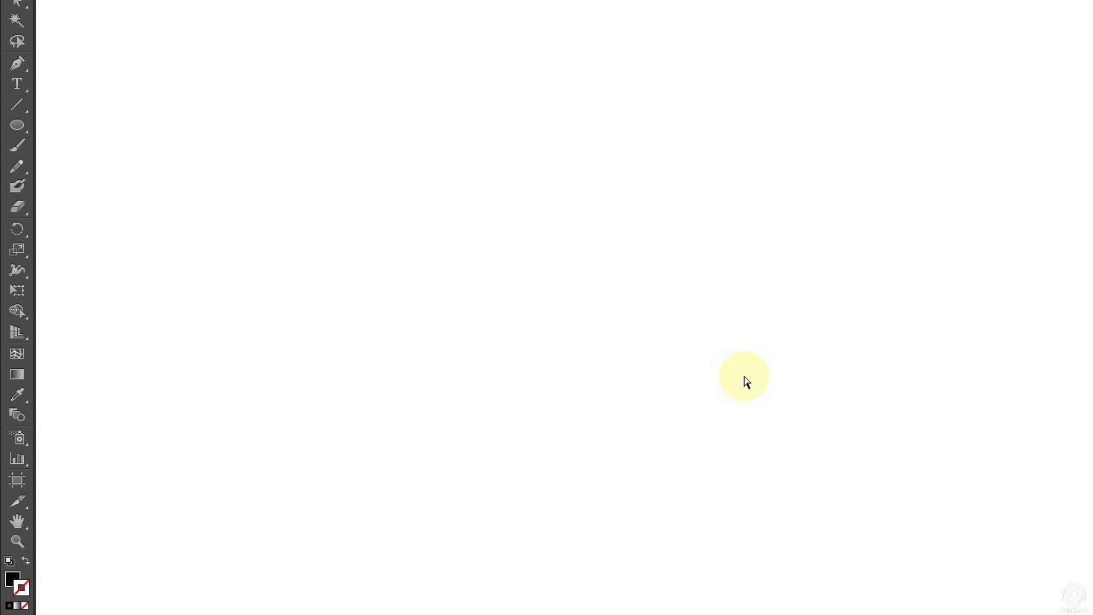
Show the rulers around the empty artboard with Ctrl+R.
{"action": "key", "text": "ctrl+r"}
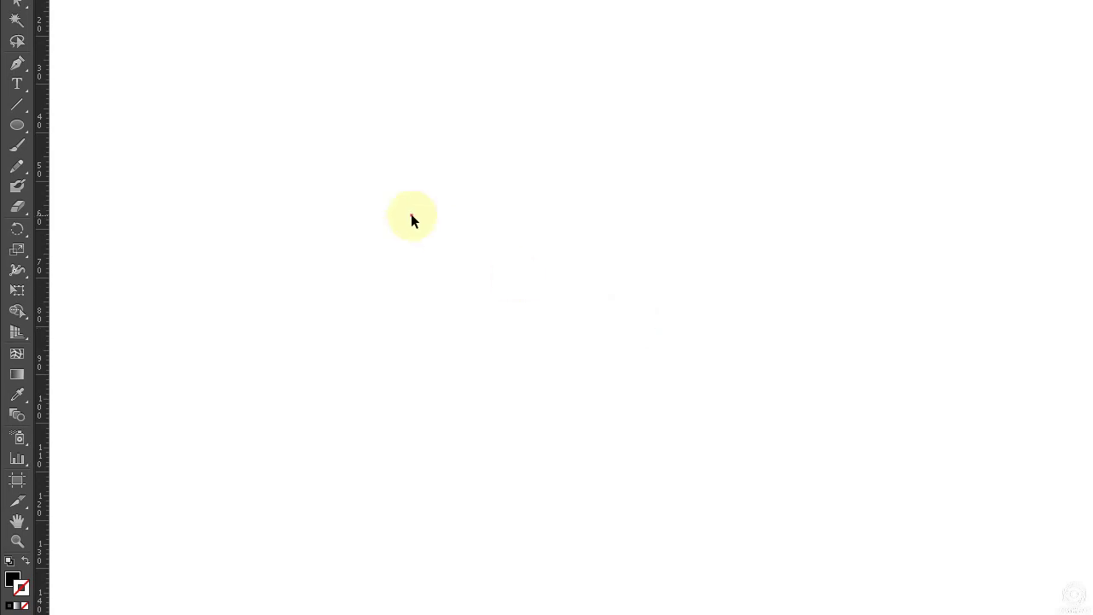
Draw a large perfect circle with no fill, leaving a thin black outline.
{"action": "left_click", "coordinate": [17, 124]}
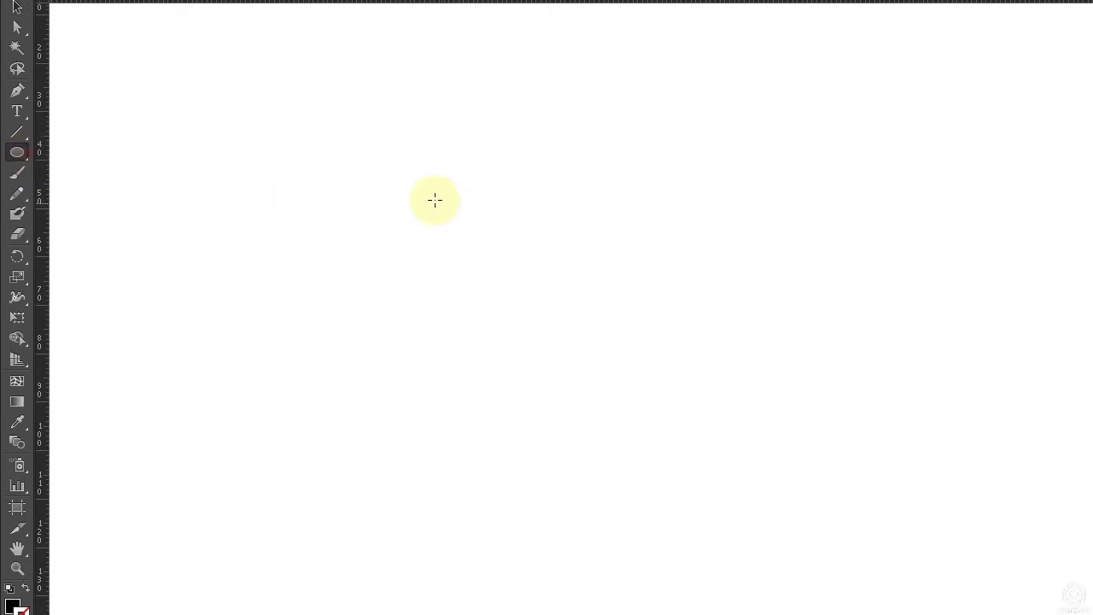
{"action": "left_click_drag", "start_coordinate": [435, 200], "coordinate": [819, 461]}
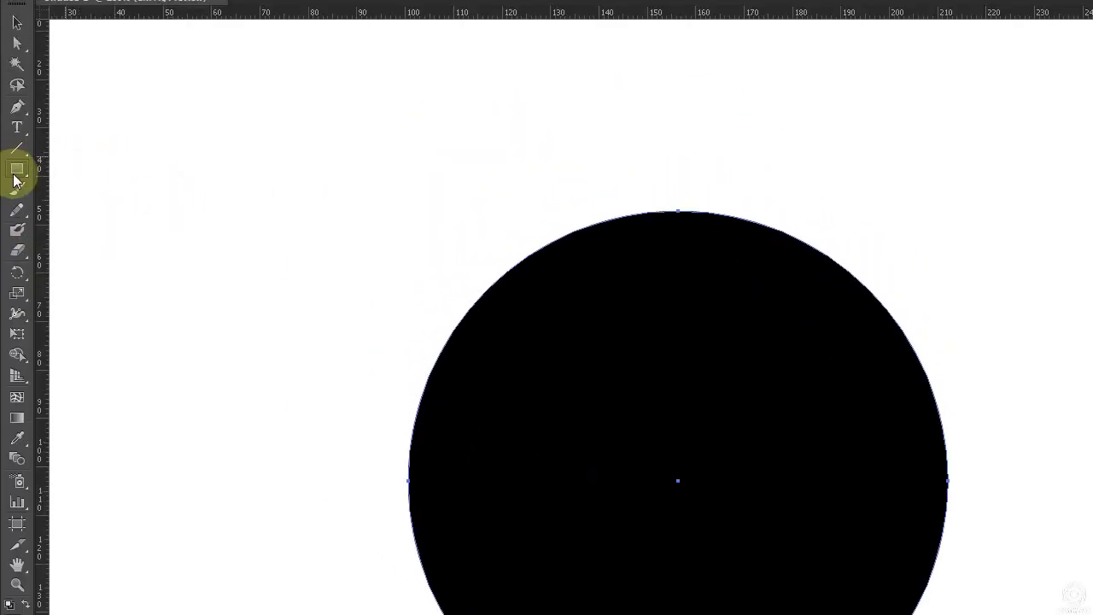
{"action": "left_click_drag", "start_coordinate": [17, 168], "coordinate": [101, 192]}
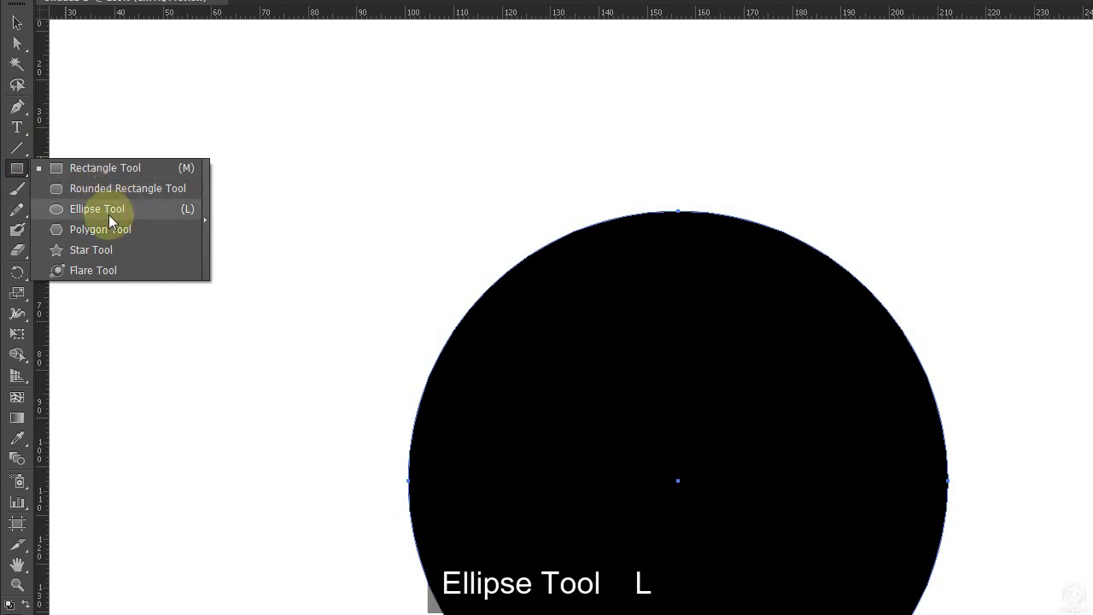
{"action": "left_click", "coordinate": [108, 214]}
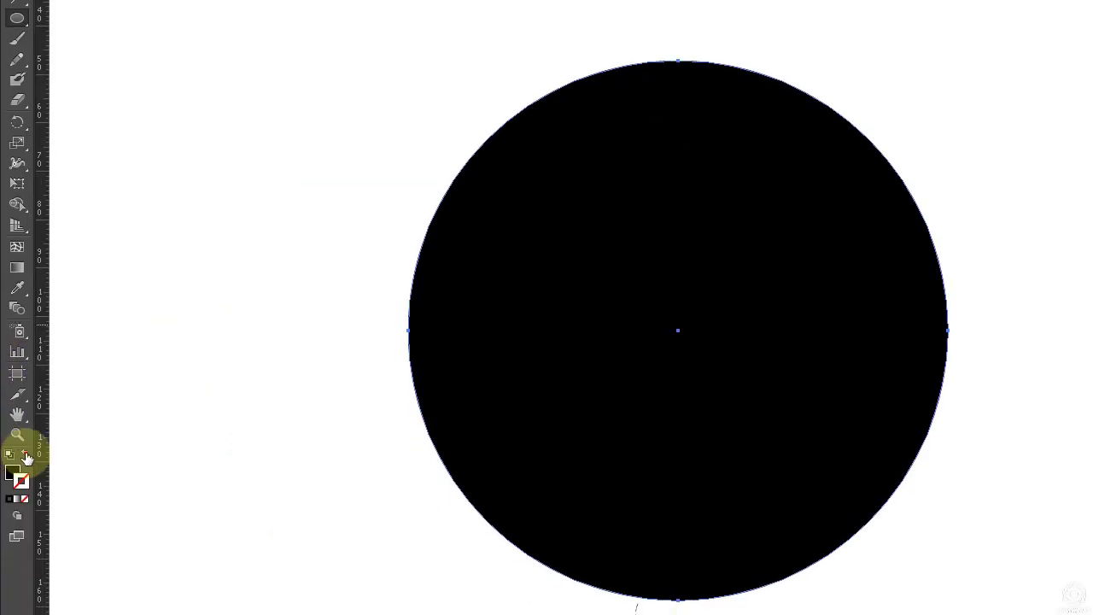
{"action": "left_click", "coordinate": [20, 451]}
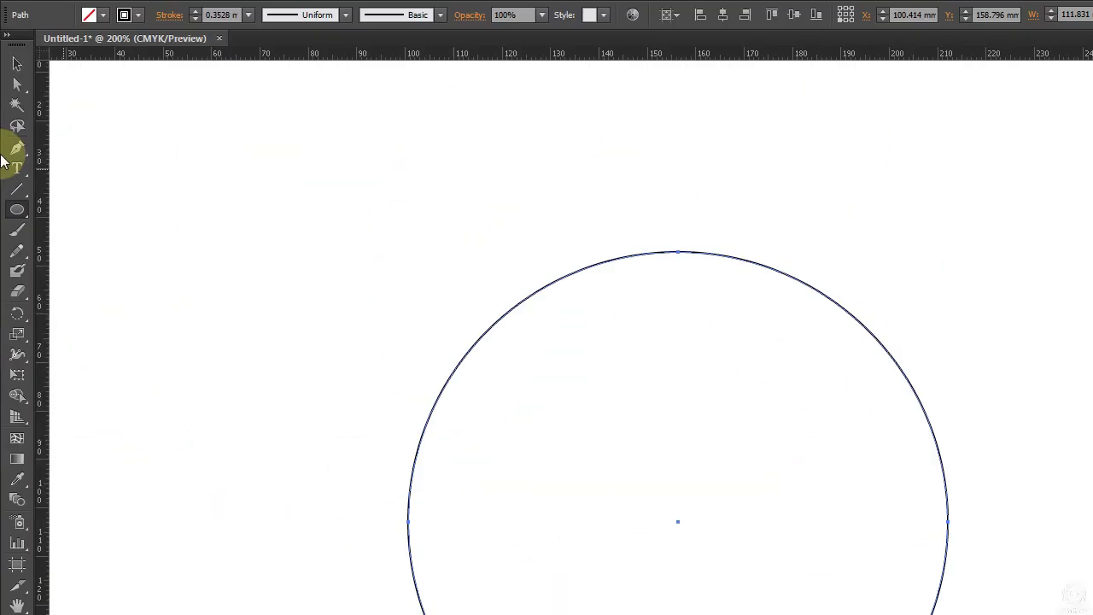
{"action": "left_click", "coordinate": [17, 89]}
{"action": "left_click", "coordinate": [792, 390]}
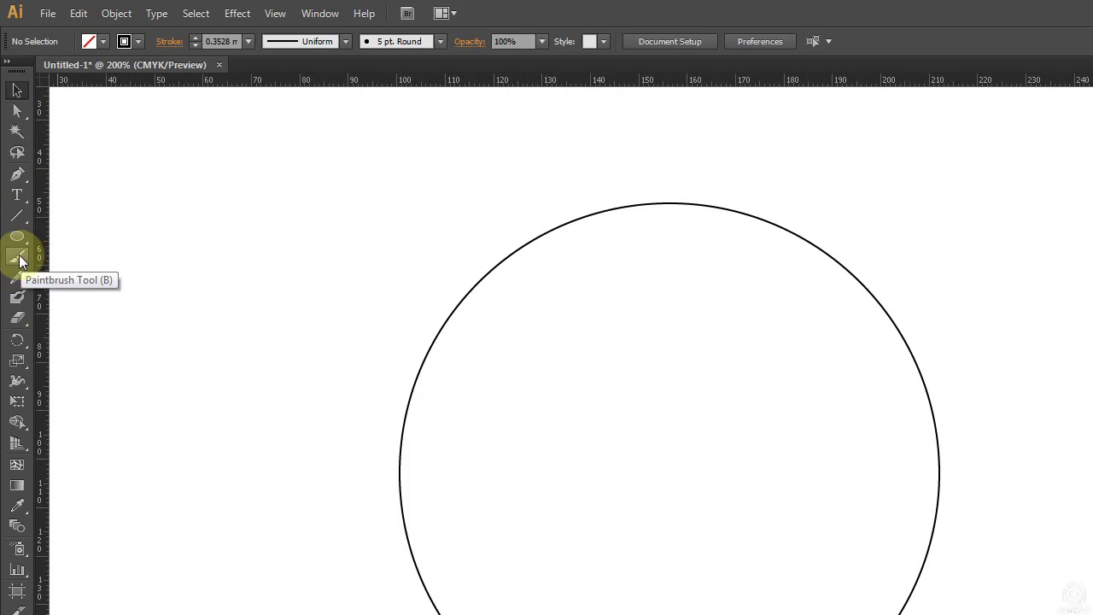
Paint two wavy freehand brush strokes across the circle.
{"action": "left_click", "coordinate": [18, 260]}
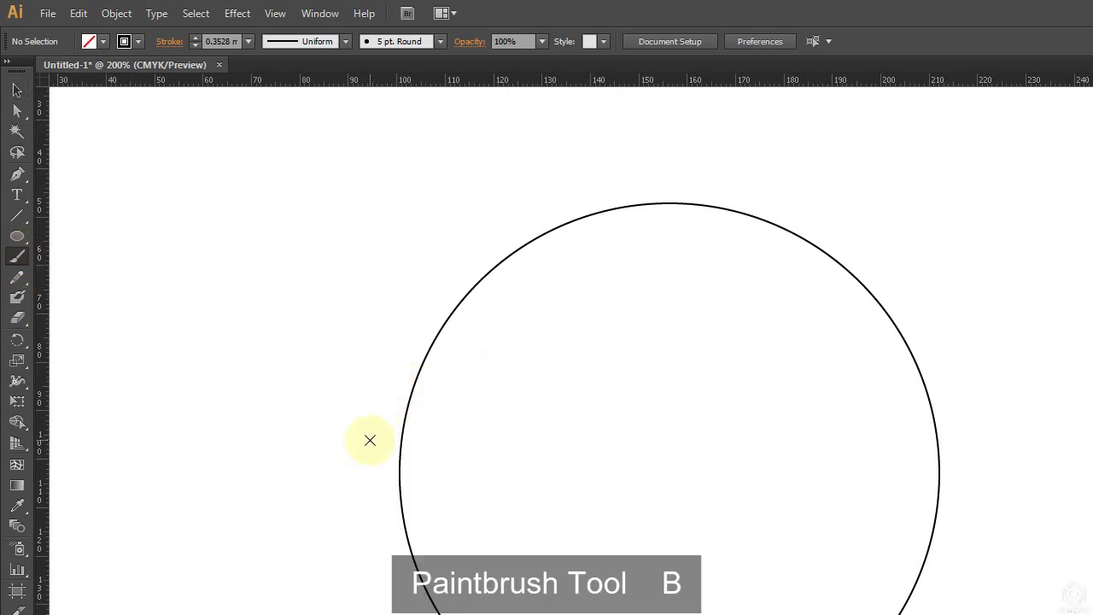
{"action": "left_click_drag", "start_coordinate": [314, 487], "coordinate": [1092, 327]}
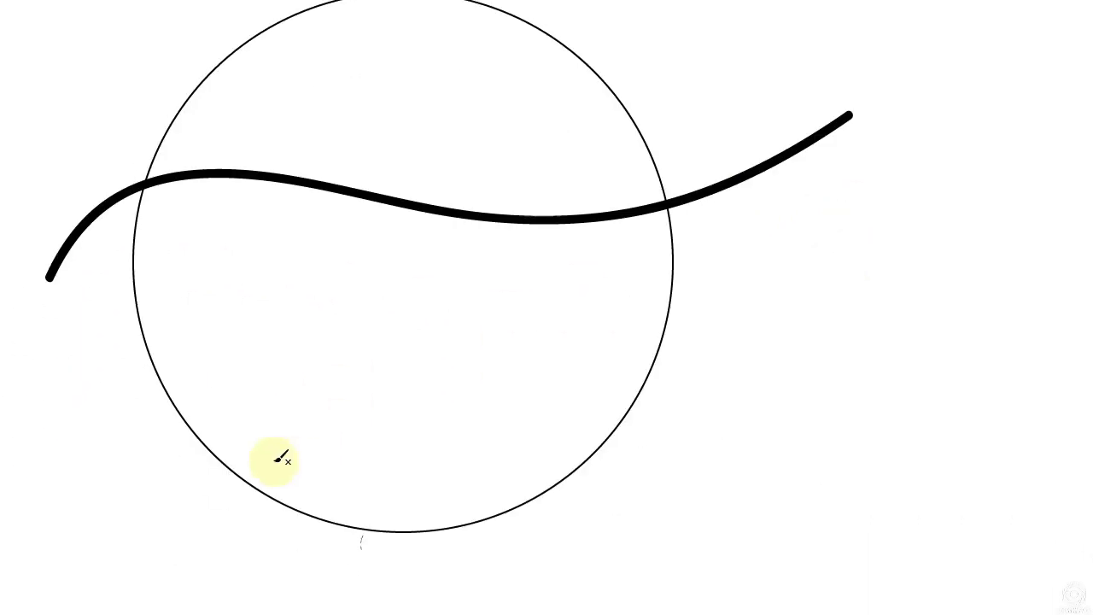
{"action": "left_click_drag", "start_coordinate": [98, 537], "coordinate": [824, 324]}
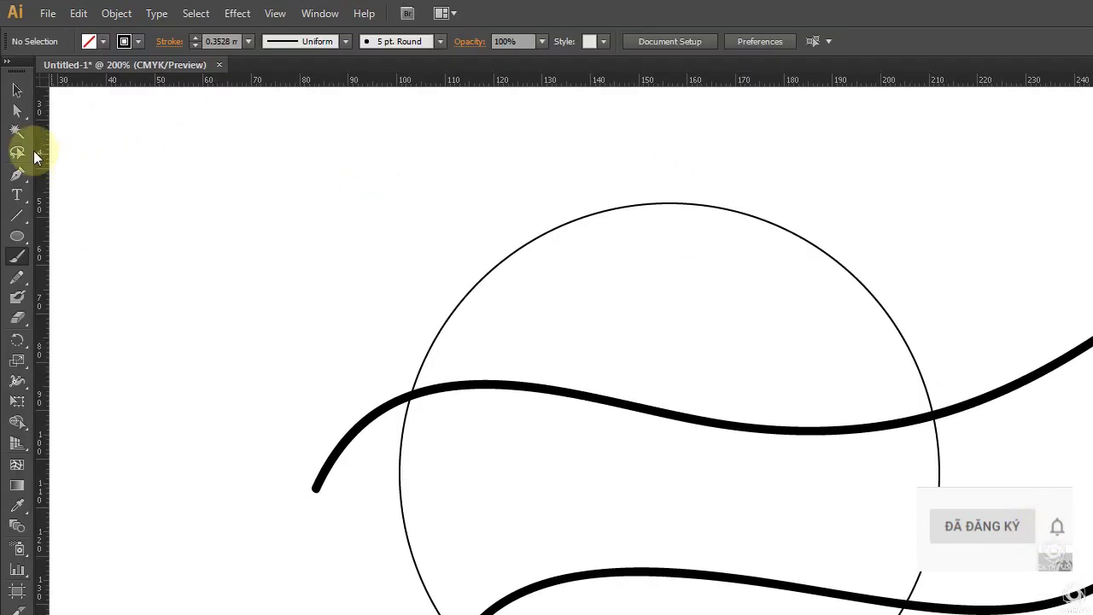
Set both strokes to 1 mm weight and expand their appearance into filled shapes.
{"action": "left_click", "coordinate": [18, 90]}
{"action": "left_click_drag", "start_coordinate": [610, 19], "coordinate": [797, 461]}
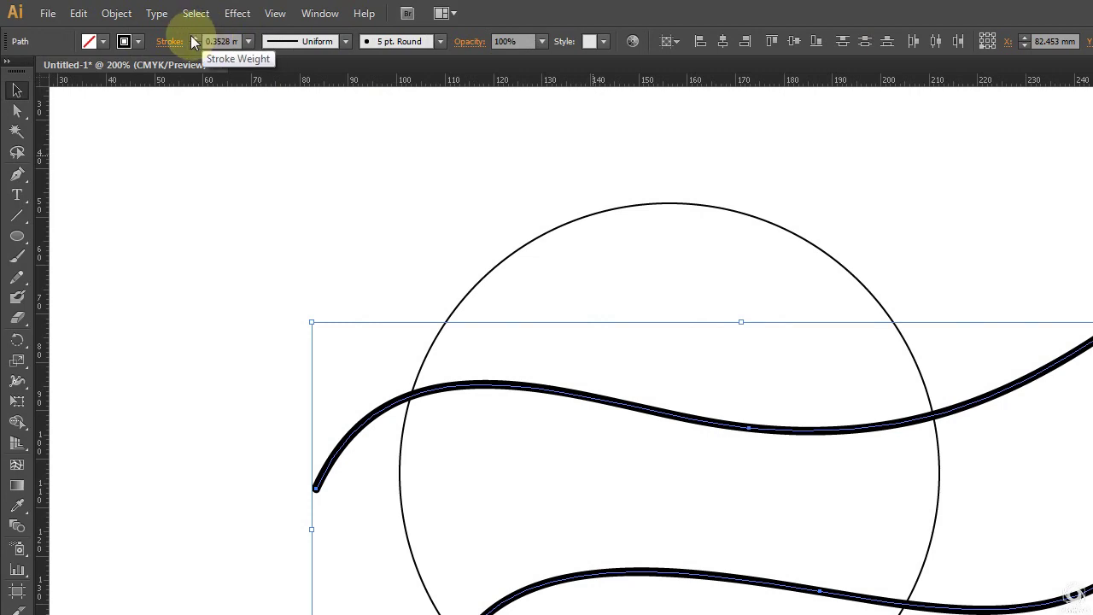
{"action": "left_click", "coordinate": [191, 38]}
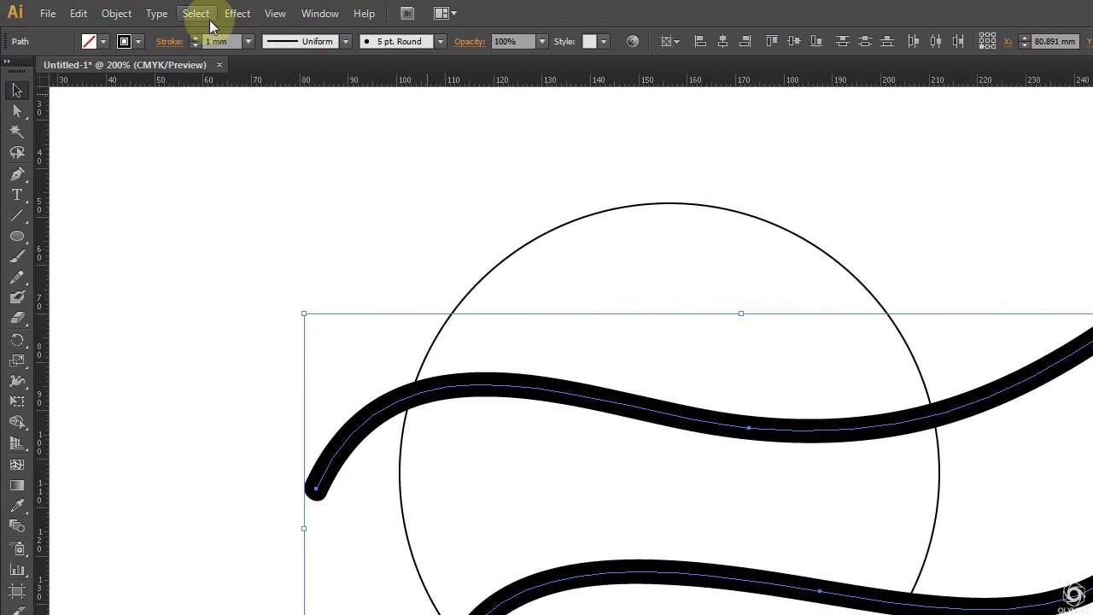
{"action": "left_click", "coordinate": [116, 14]}
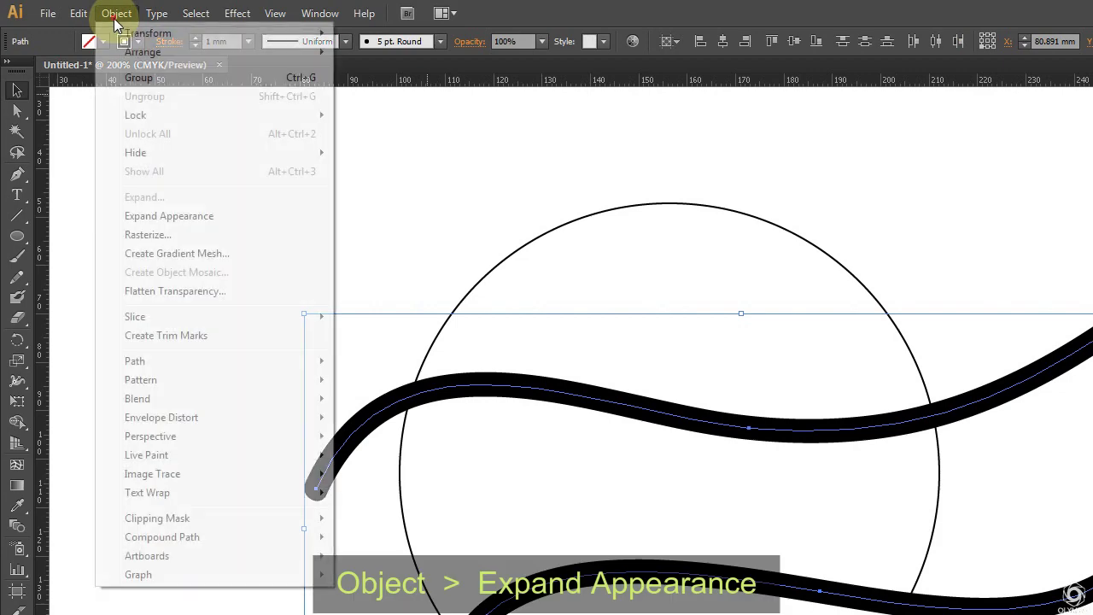
{"action": "left_click", "coordinate": [164, 216]}
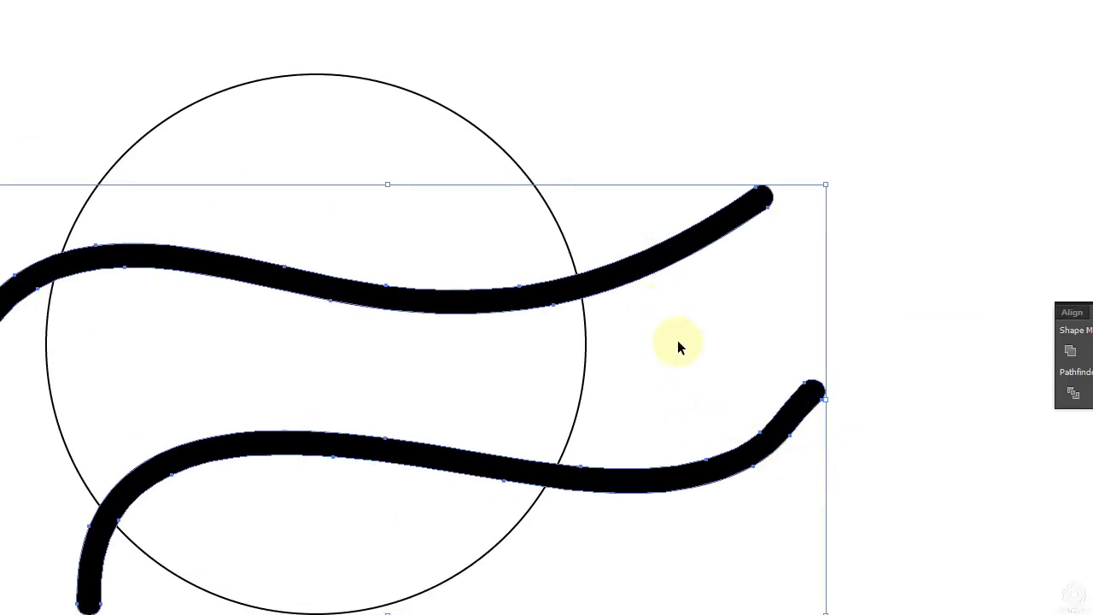
Divide the circle and strokes with Pathfinder Divide, then ungroup the pieces.
{"action": "left_click_drag", "start_coordinate": [658, 461], "coordinate": [390, 157]}
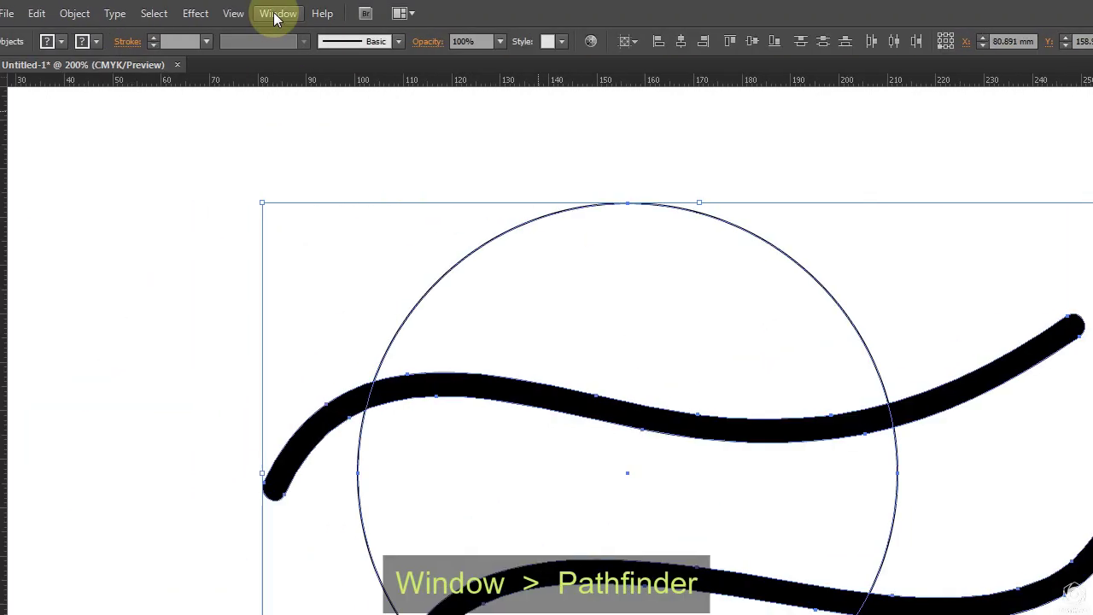
{"action": "left_click", "coordinate": [279, 12]}
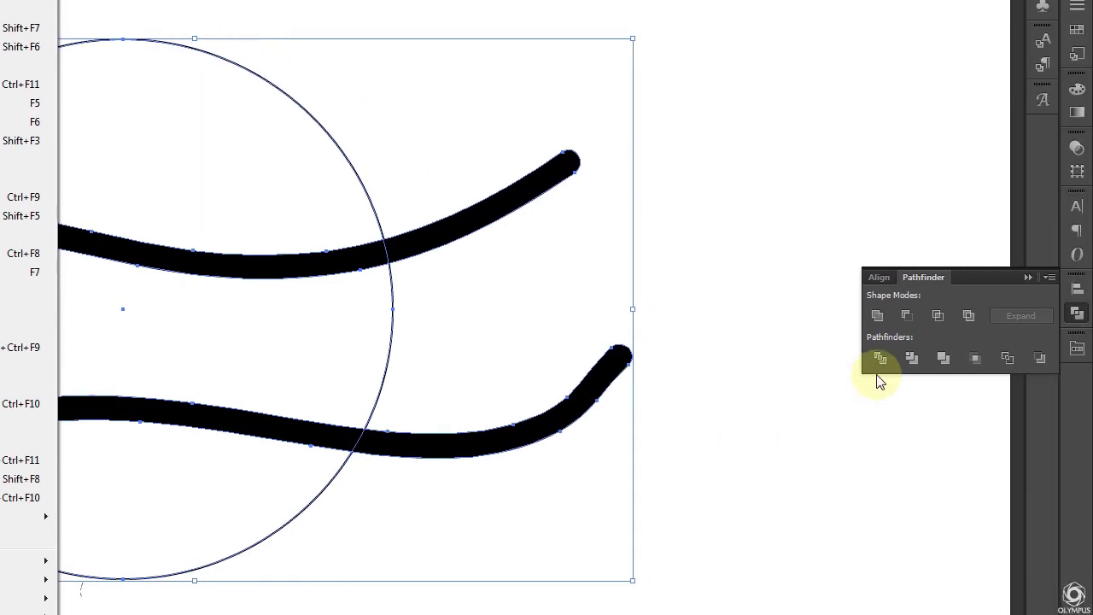
{"action": "left_click", "coordinate": [879, 362]}
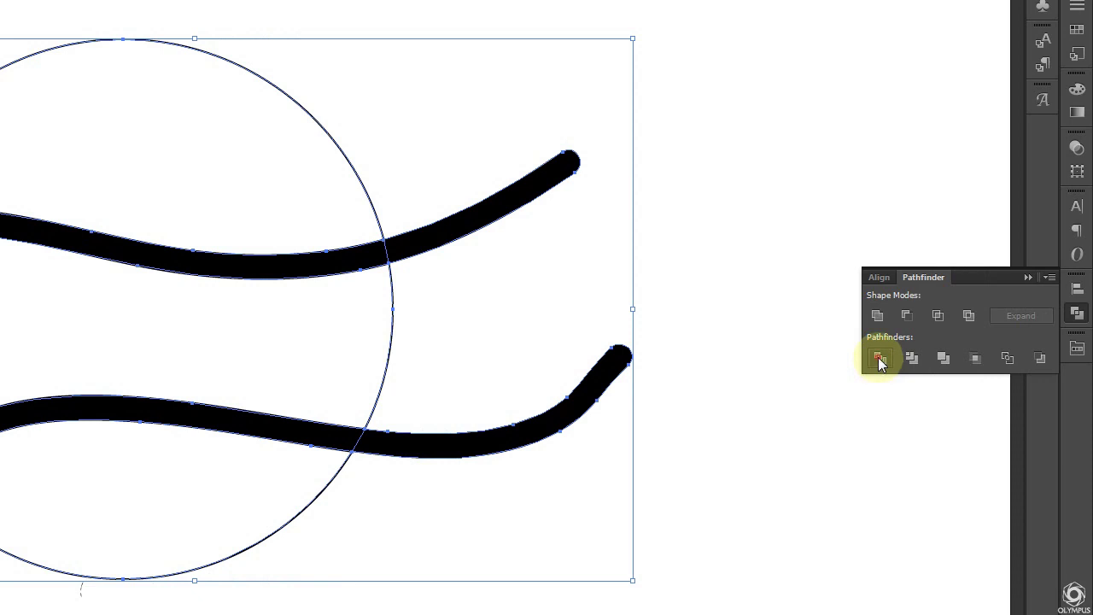
{"action": "right_click", "coordinate": [275, 271]}
{"action": "left_click", "coordinate": [323, 370]}
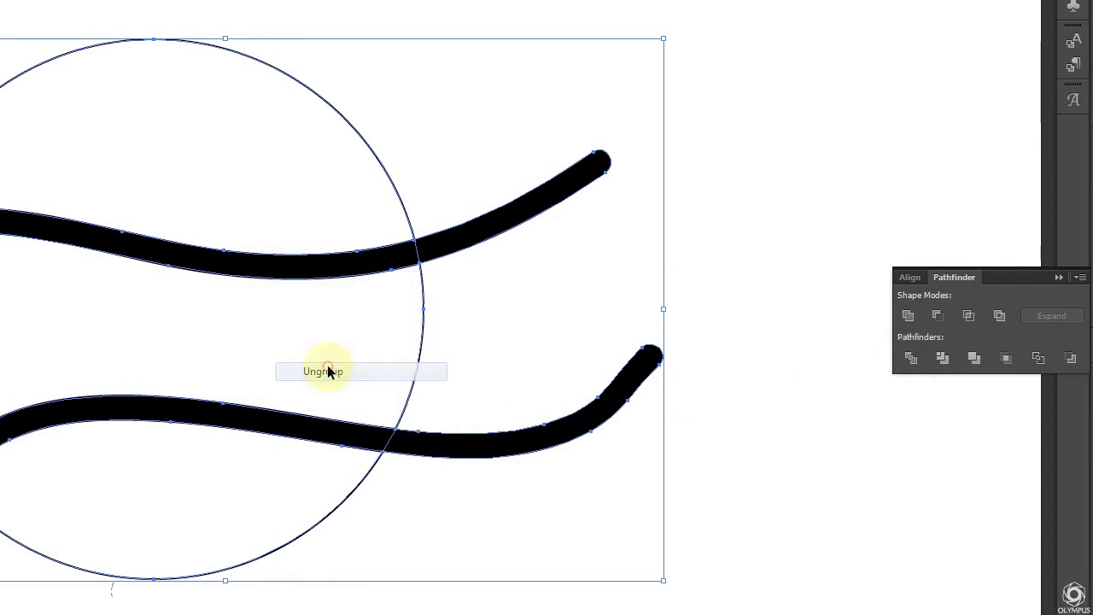
Delete the stroke pieces outside the circle and remove the two stroke bands.
{"action": "left_click", "coordinate": [775, 525]}
{"action": "left_click_drag", "start_coordinate": [771, 497], "coordinate": [534, 128]}
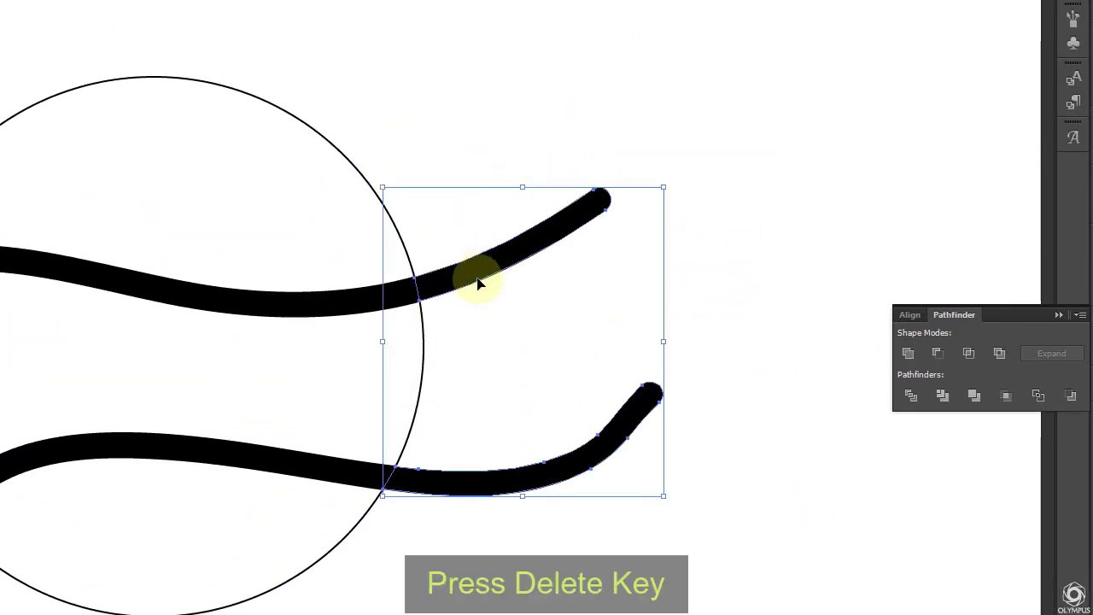
{"action": "key", "text": "Delete"}
{"action": "left_click_drag", "start_coordinate": [185, 281], "coordinate": [361, 464]}
{"action": "key", "text": "Delete"}
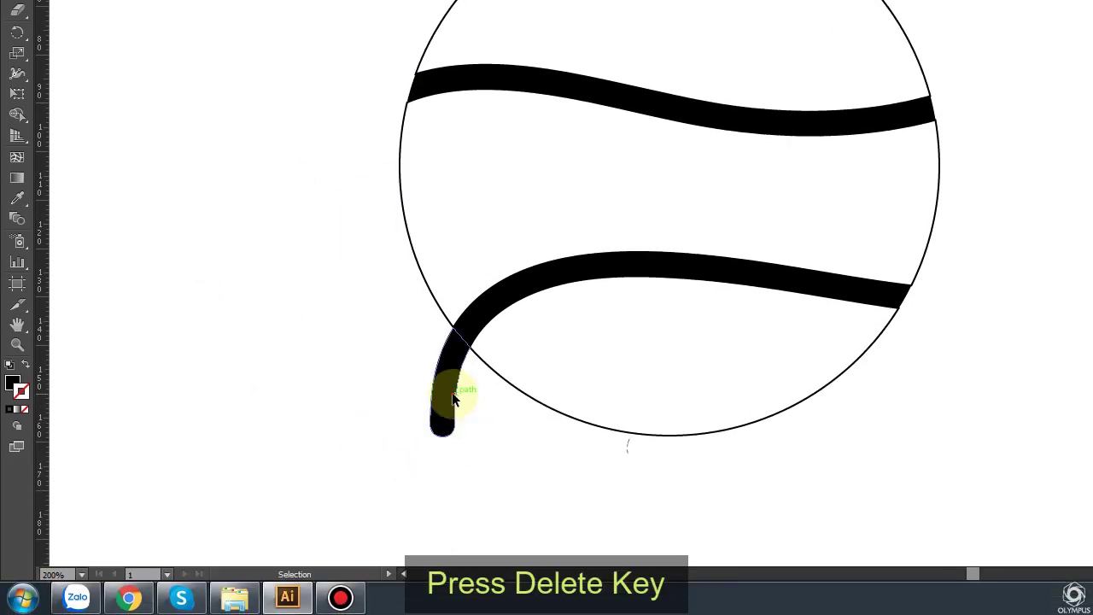
{"action": "key", "text": "Delete"}
{"action": "left_click", "coordinate": [527, 297]}
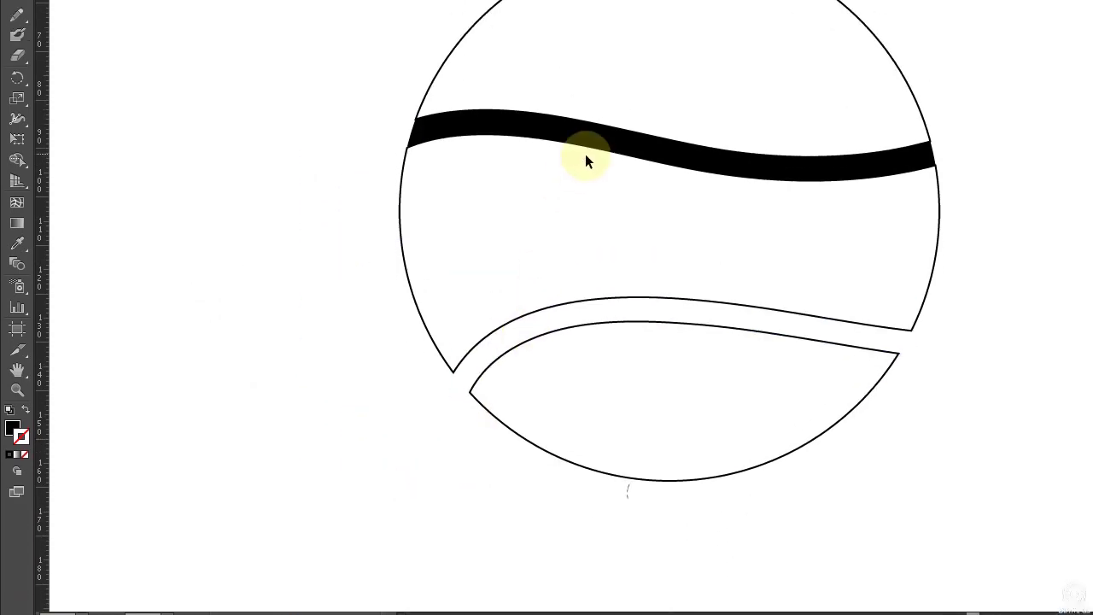
{"action": "left_click", "coordinate": [604, 157]}
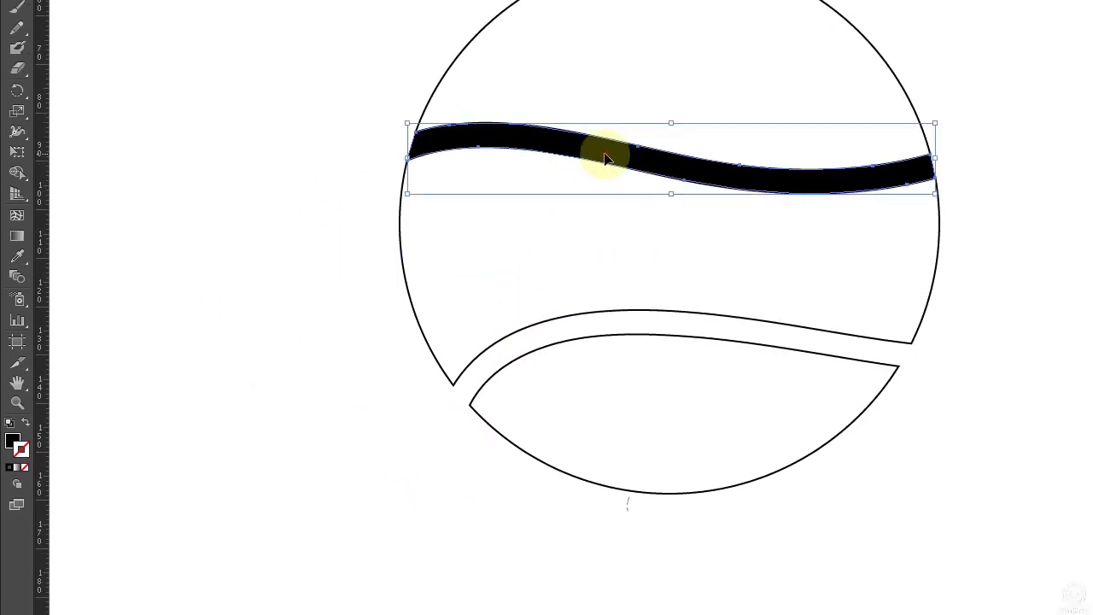
{"action": "key", "text": "shift+x"}
{"action": "key", "text": "ctrl+shift+a"}
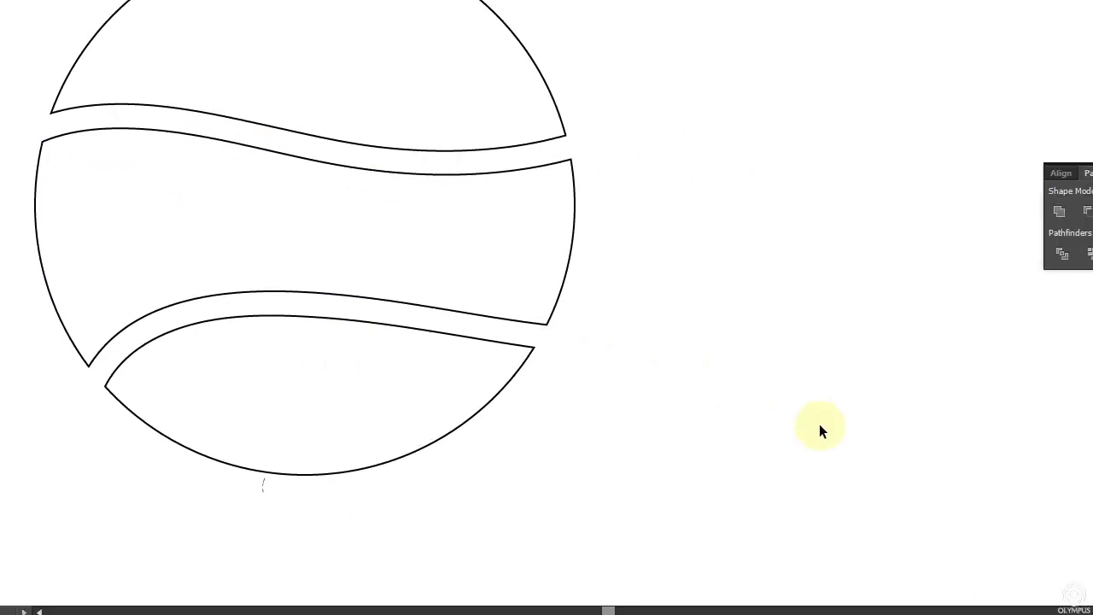
Add the texts SÁNG TẠO, OLYMPUS and .COM, one in each circle band.
{"action": "left_click", "coordinate": [16, 161]}
{"action": "left_click", "coordinate": [173, 179]}
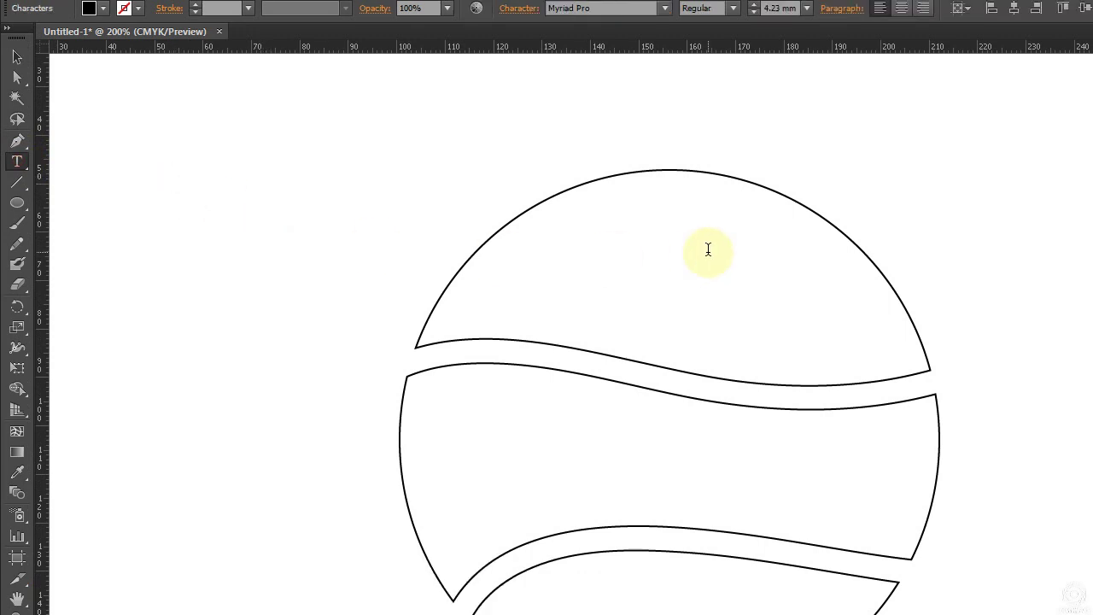
{"action": "type", "text": "SÁNG TẠO"}
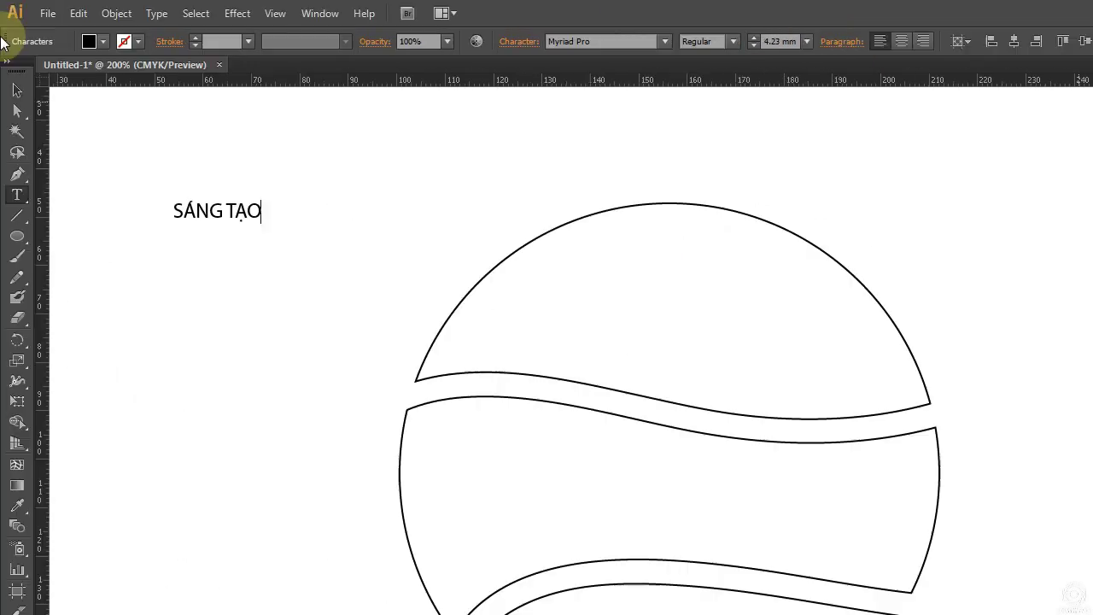
{"action": "key", "text": "Escape"}
{"action": "left_click_drag", "start_coordinate": [239, 222], "coordinate": [711, 338]}
{"action": "type", "text": "OL"}
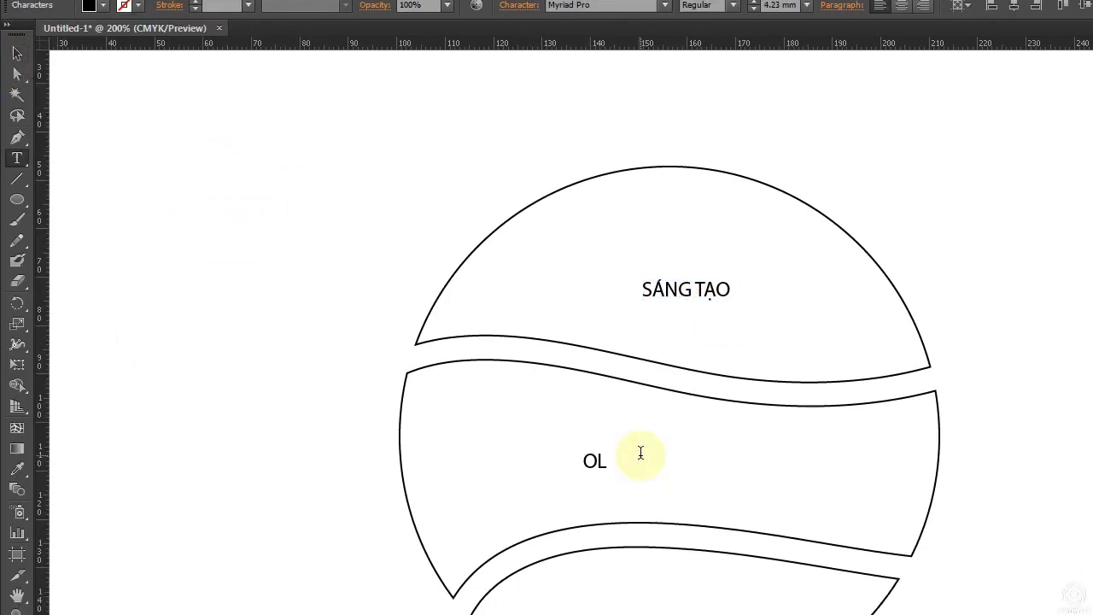
{"action": "type", "text": "YMPUS"}
{"action": "key", "text": "Escape"}
{"action": "left_click_drag", "start_coordinate": [648, 417], "coordinate": [654, 452]}
{"action": "double_click", "coordinate": [654, 452]}
{"action": "type", "text": ".COM"}
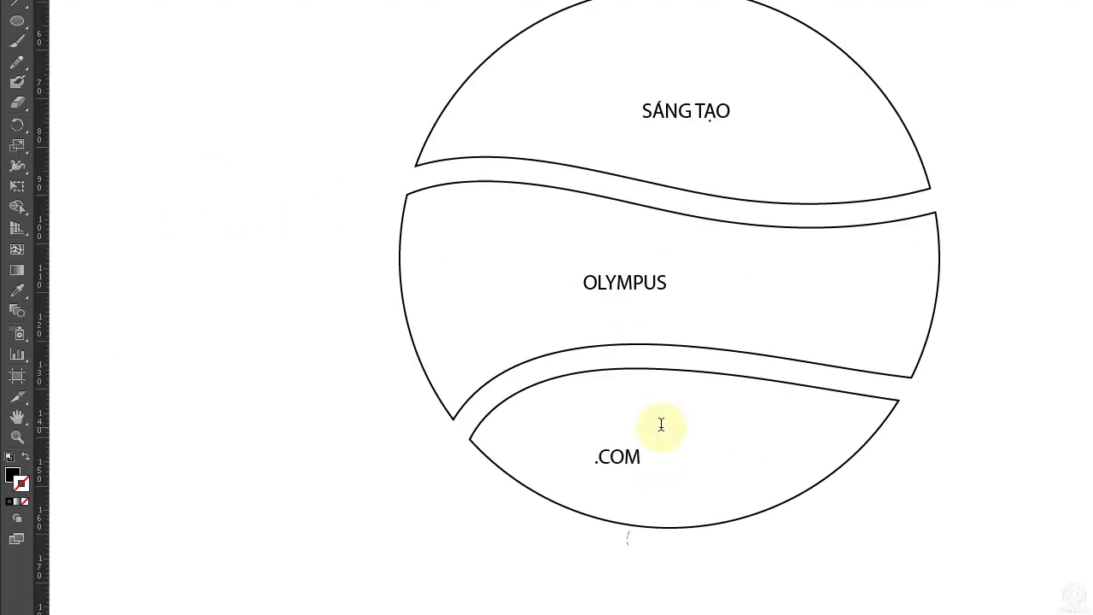
Set all three texts in the bold iCiel font.
{"action": "key", "text": "Escape"}
{"action": "left_click", "coordinate": [535, 311]}
{"action": "left_click", "coordinate": [456, 41]}
{"action": "type", "text": "iciel"}
{"action": "key", "text": "Return"}
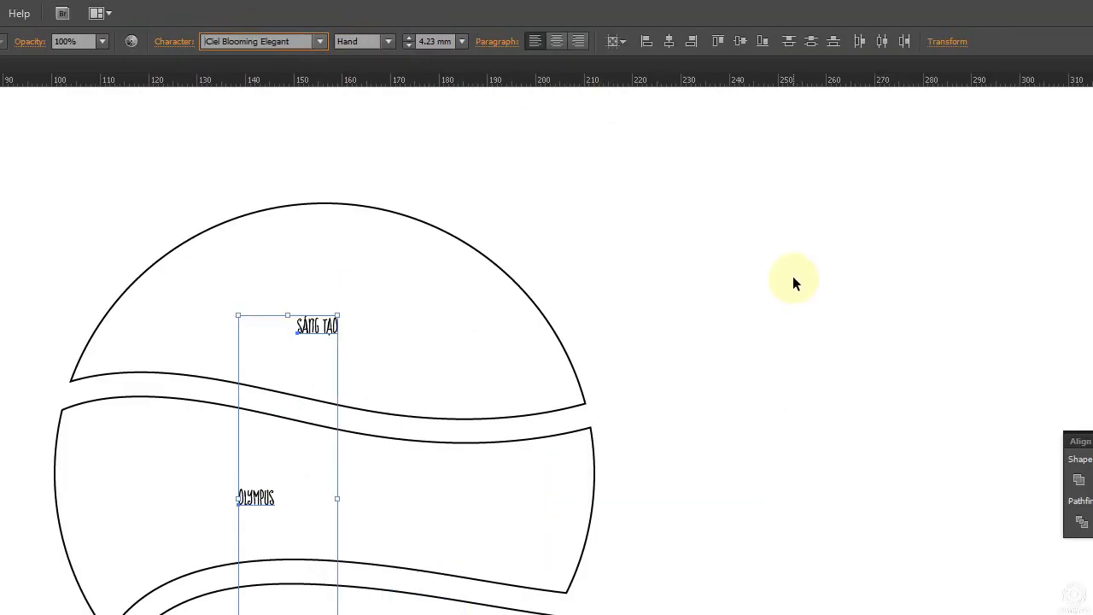
{"action": "key", "text": "Down"}
{"action": "key", "text": "Down"}
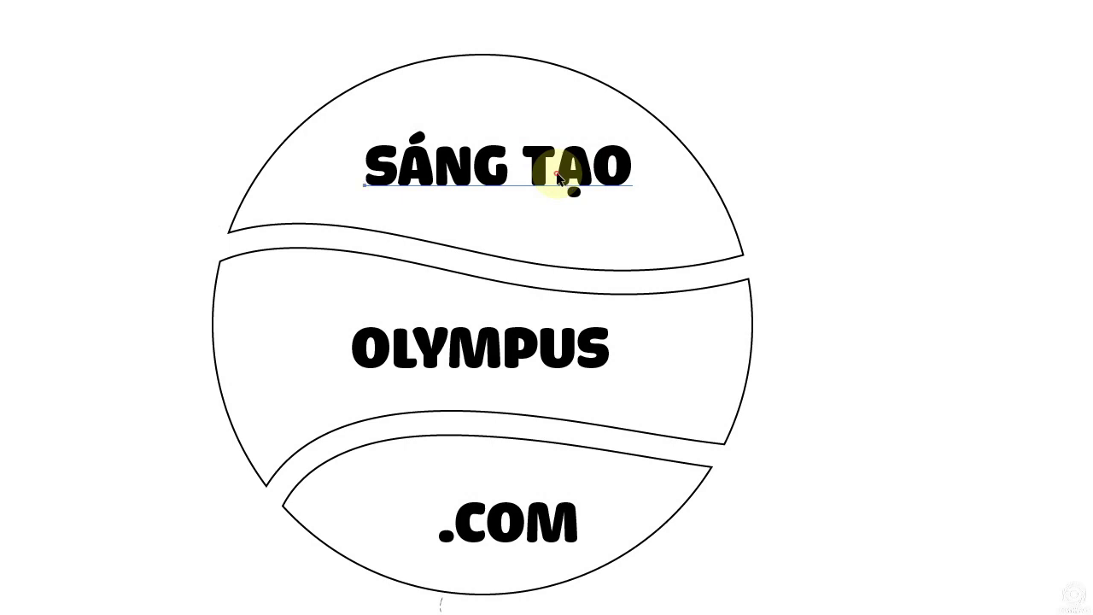
Move SÁNG TẠO to the right, fill it red, and select it with the top arc.
{"action": "left_click_drag", "start_coordinate": [556, 171], "coordinate": [651, 171]}
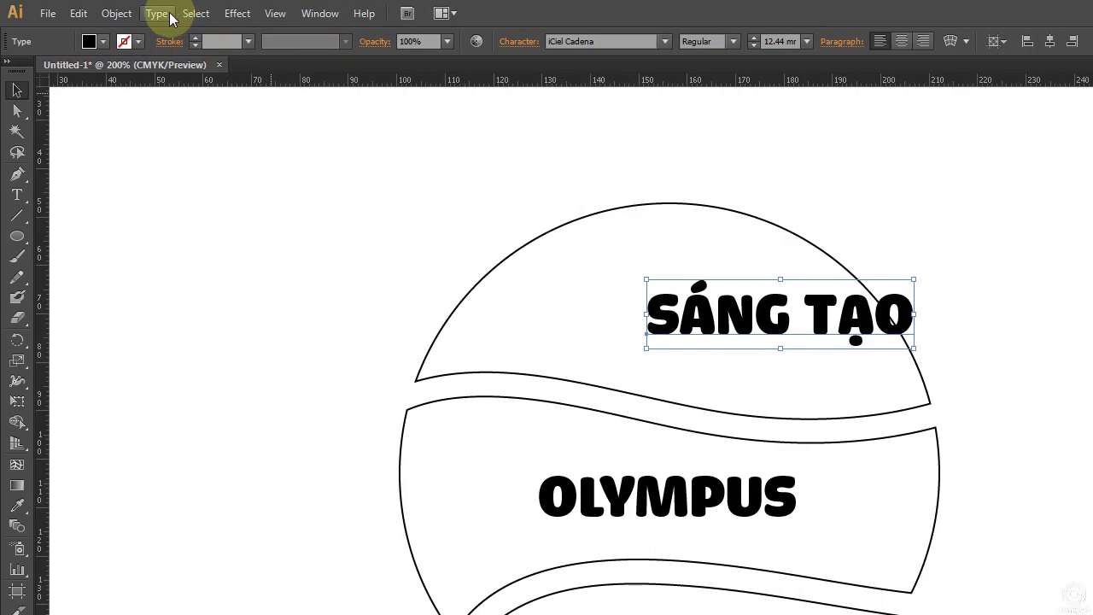
{"action": "left_click", "coordinate": [89, 41]}
{"action": "left_click", "coordinate": [58, 68]}
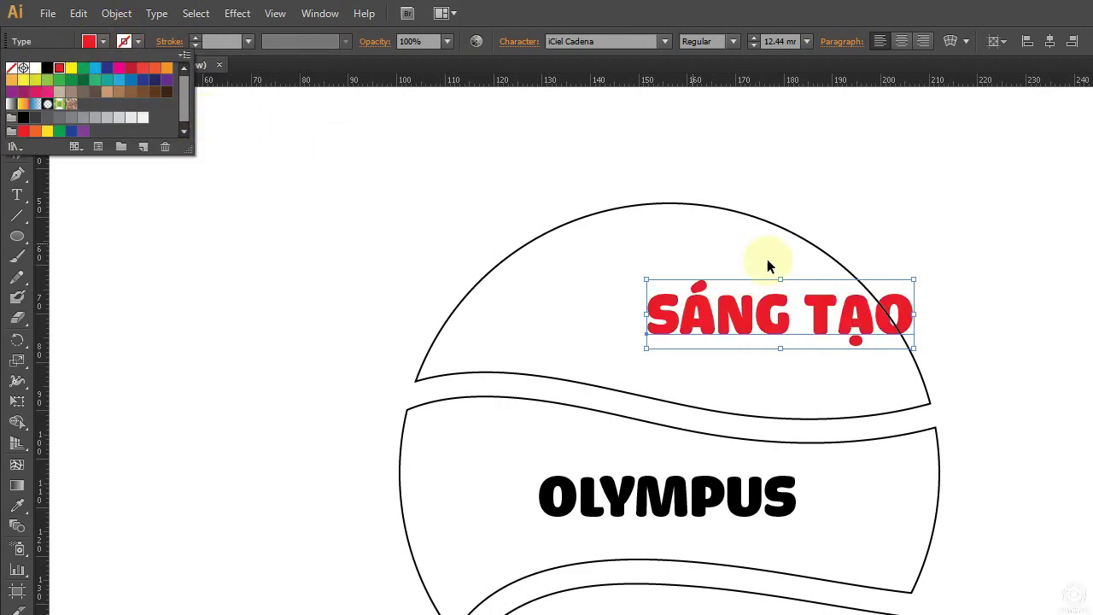
{"action": "left_click", "coordinate": [752, 362]}
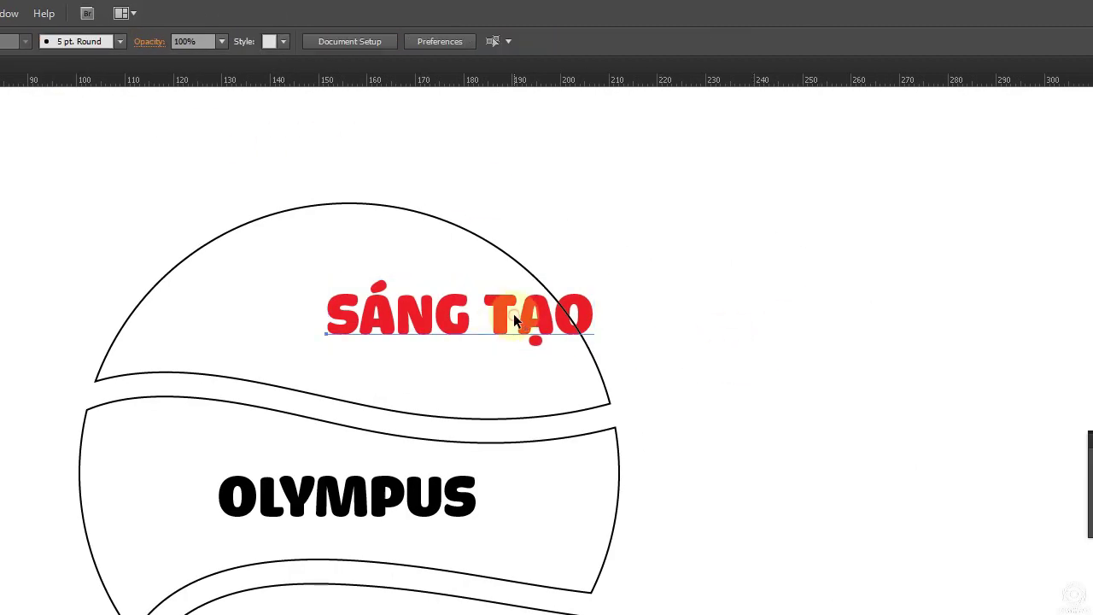
{"action": "left_click", "coordinate": [513, 317]}
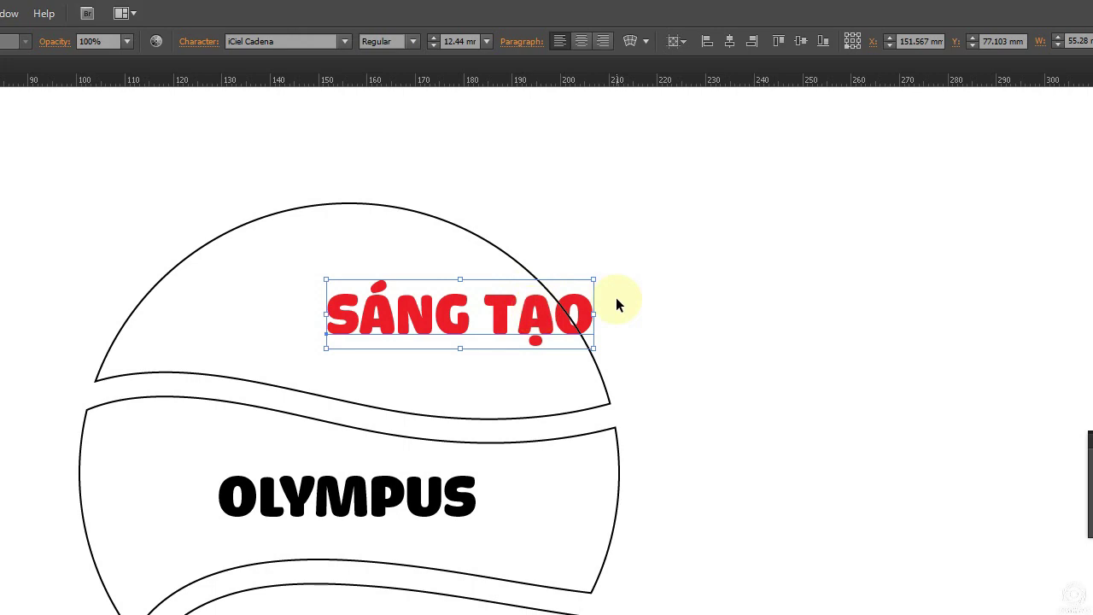
{"action": "left_click_drag", "start_coordinate": [664, 245], "coordinate": [258, 332]}
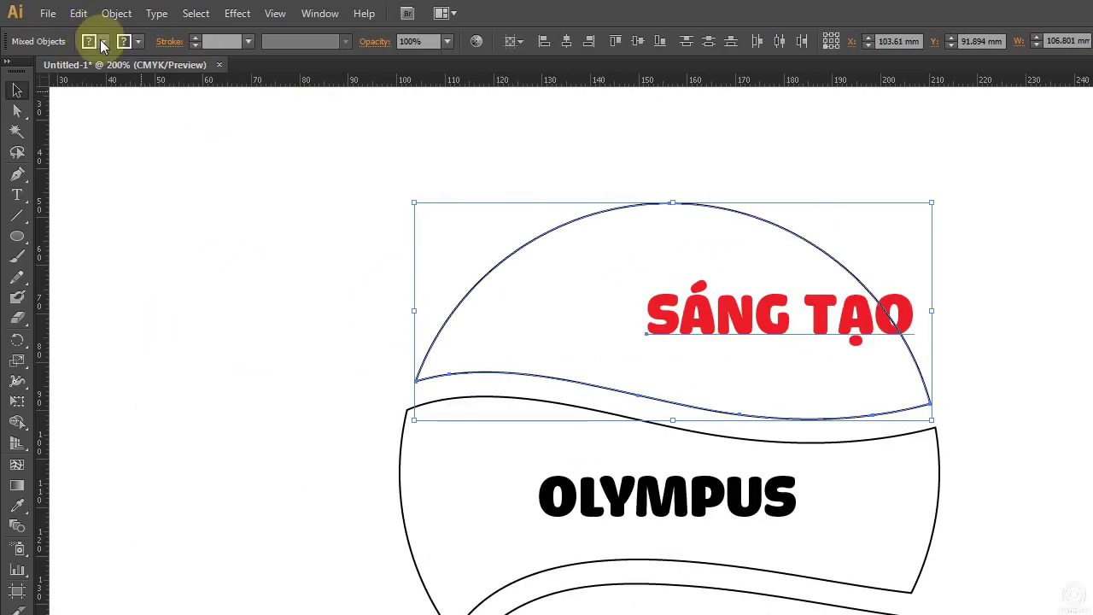
Warp SÁNG TẠO into the top arc shape with Envelope Distort Make with Top Object.
{"action": "left_click", "coordinate": [116, 13]}
{"action": "mouse_move", "coordinate": [162, 341]}
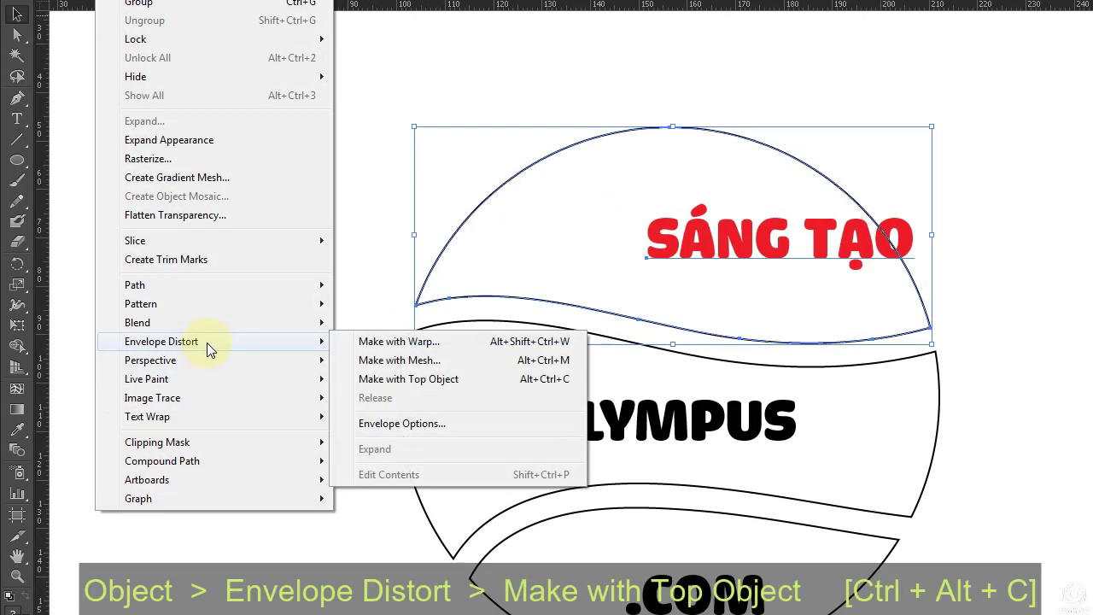
{"action": "left_click", "coordinate": [405, 380]}
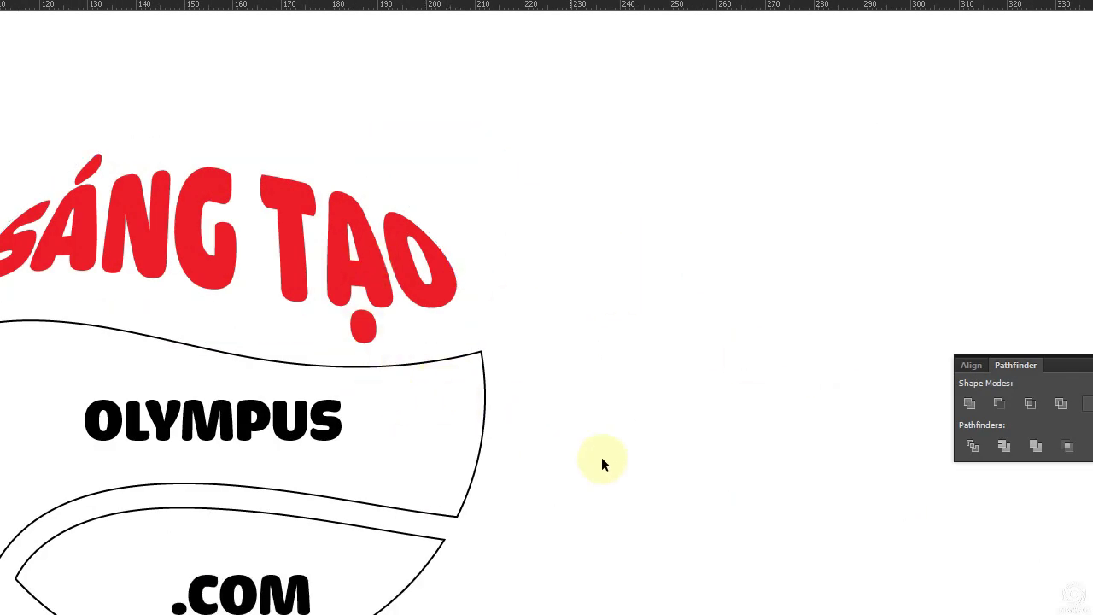
{"action": "left_click_drag", "start_coordinate": [601, 464], "coordinate": [272, 390]}
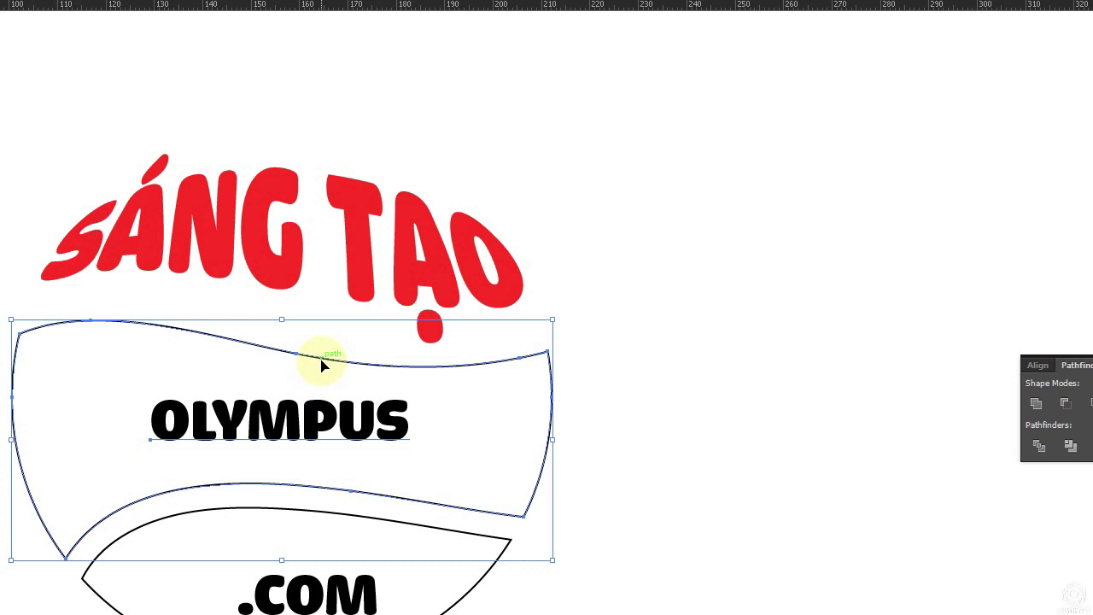
{"action": "key", "text": "a"}
{"action": "key", "text": "ctrl+alt+c"}
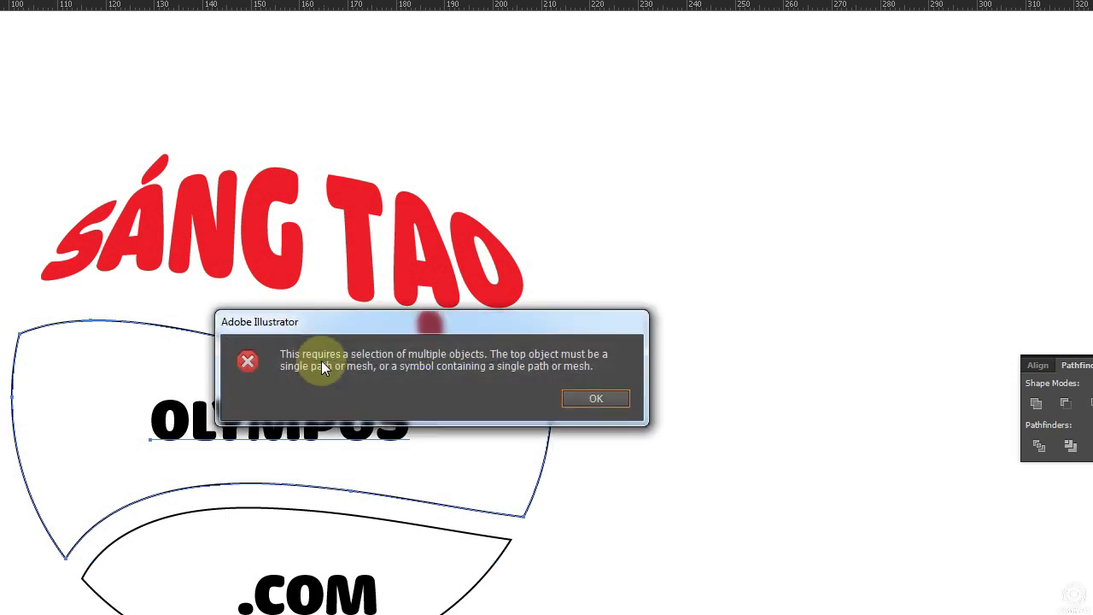
{"action": "left_click", "coordinate": [595, 398]}
Send OLYMPUS behind the middle band and envelope-warp it into that band.
{"action": "left_click", "coordinate": [666, 429]}
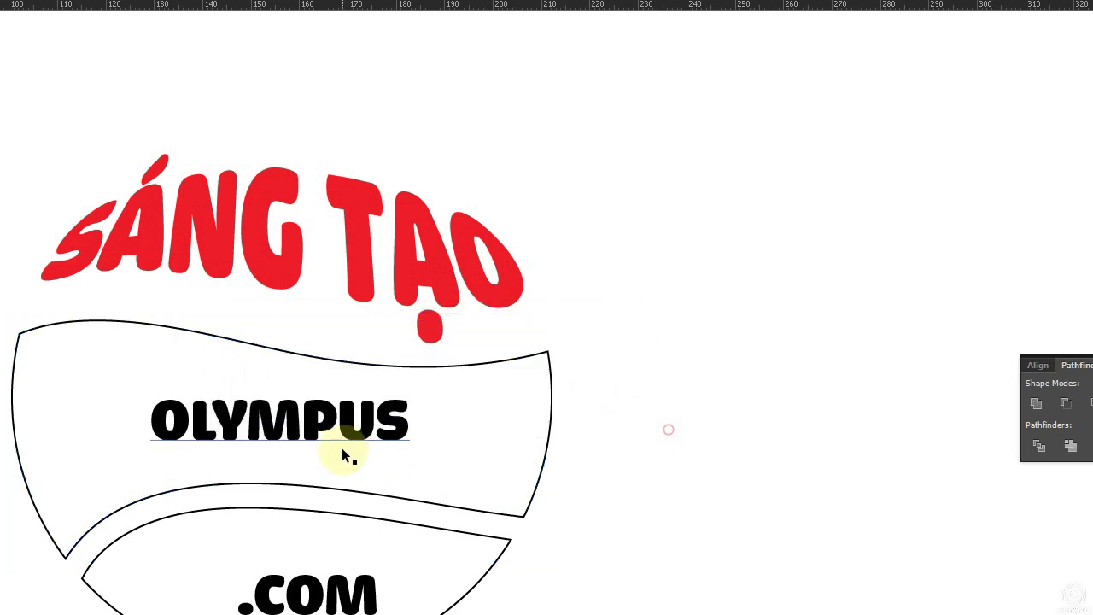
{"action": "left_click", "coordinate": [343, 443]}
{"action": "left_click_drag", "start_coordinate": [325, 425], "coordinate": [503, 426]}
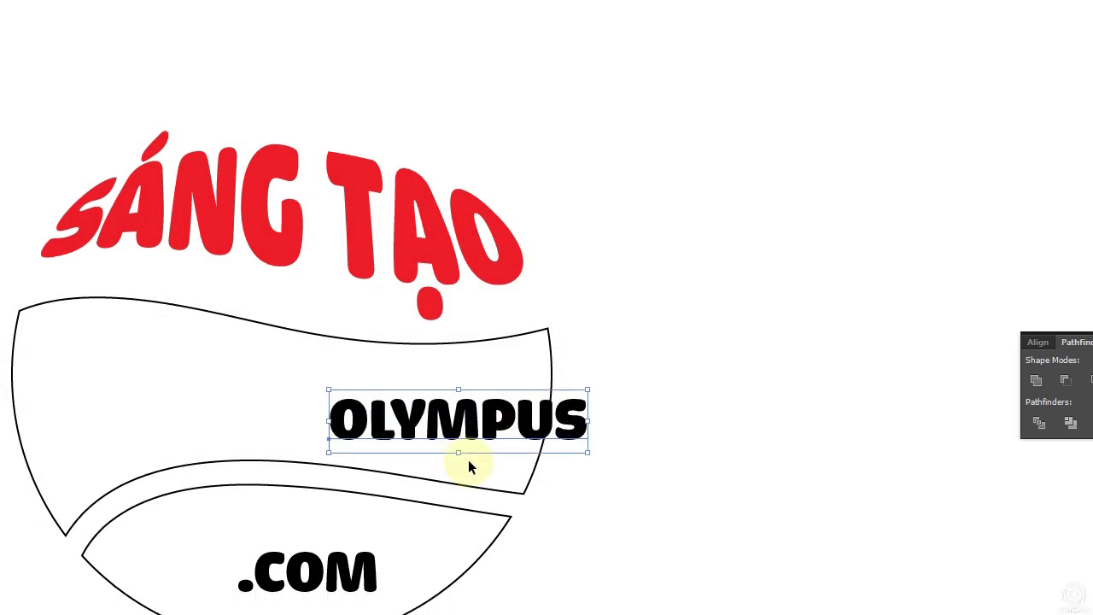
{"action": "right_click", "coordinate": [575, 429]}
{"action": "mouse_move", "coordinate": [622, 406]}
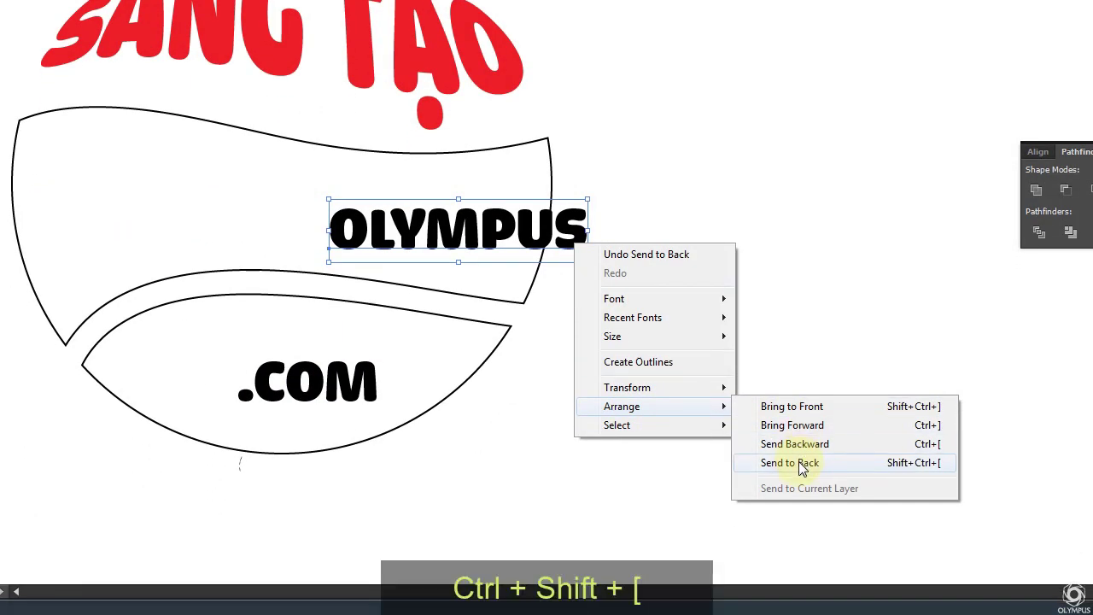
{"action": "left_click", "coordinate": [803, 468]}
{"action": "left_click", "coordinate": [720, 285]}
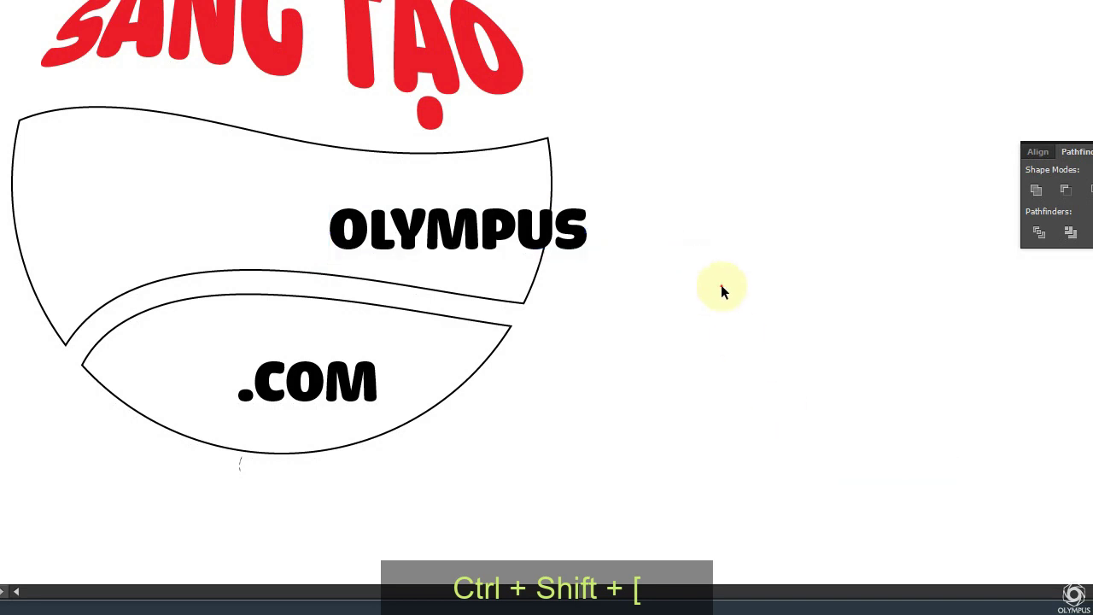
{"action": "left_click_drag", "start_coordinate": [720, 285], "coordinate": [552, 220]}
{"action": "key", "text": "ctrl+alt+c"}
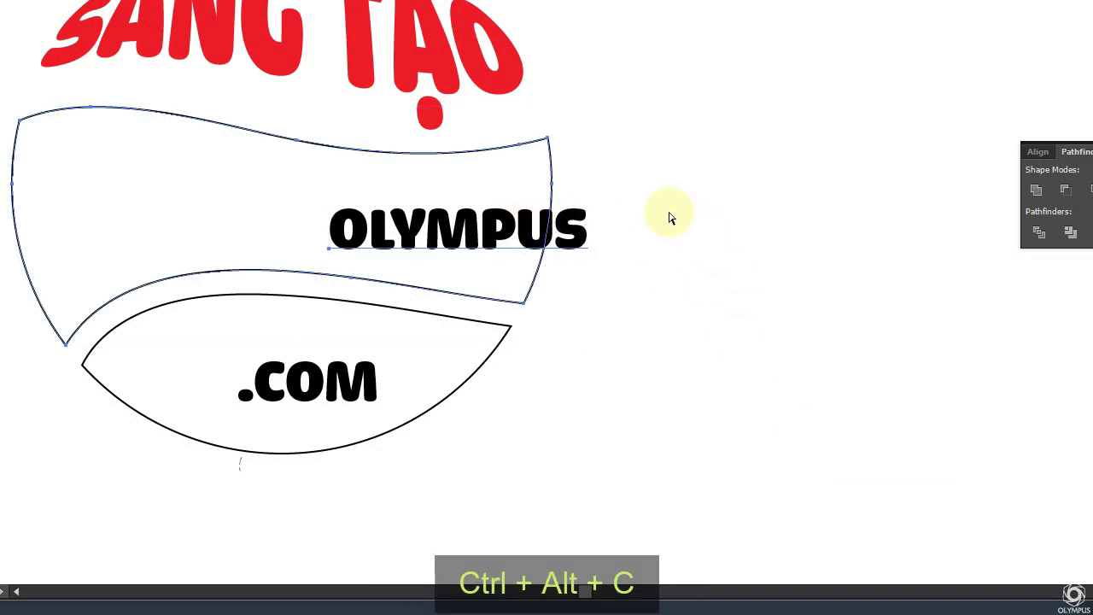
{"action": "left_click", "coordinate": [632, 442]}
Send .COM behind the bottom teardrop shape and envelope-warp it into it.
{"action": "left_click", "coordinate": [348, 388]}
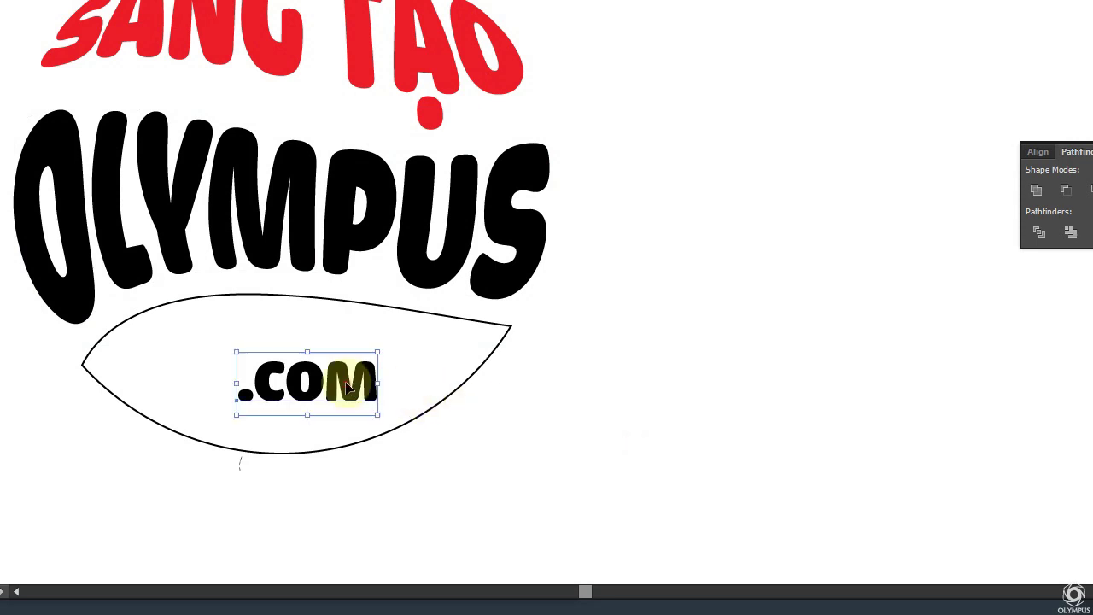
{"action": "right_click", "coordinate": [348, 389]}
{"action": "mouse_move", "coordinate": [387, 524]}
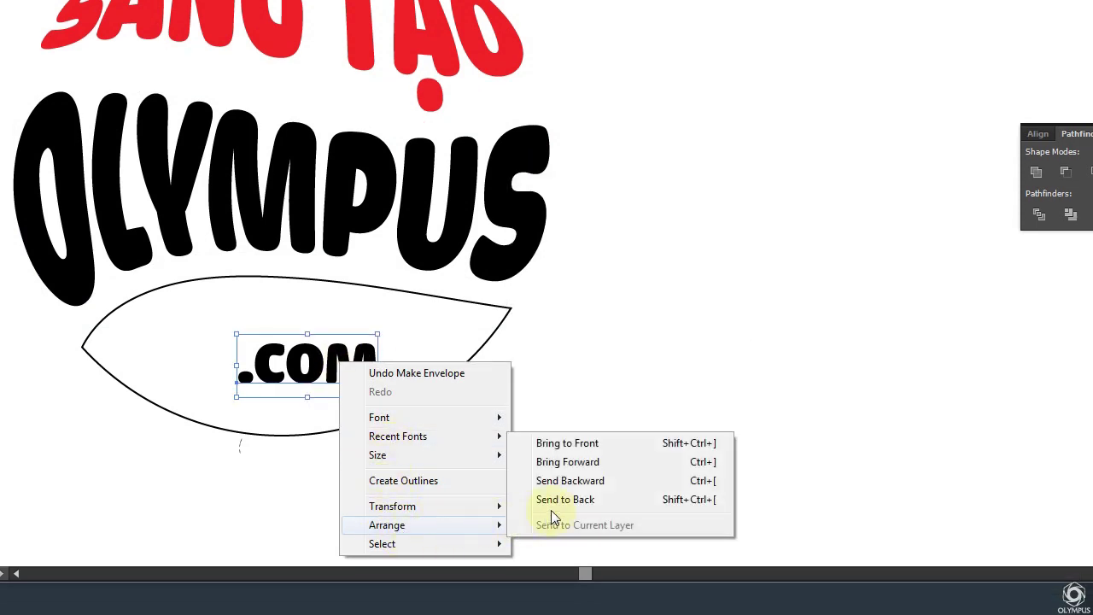
{"action": "left_click", "coordinate": [563, 499]}
{"action": "left_click", "coordinate": [354, 445], "text": "shift"}
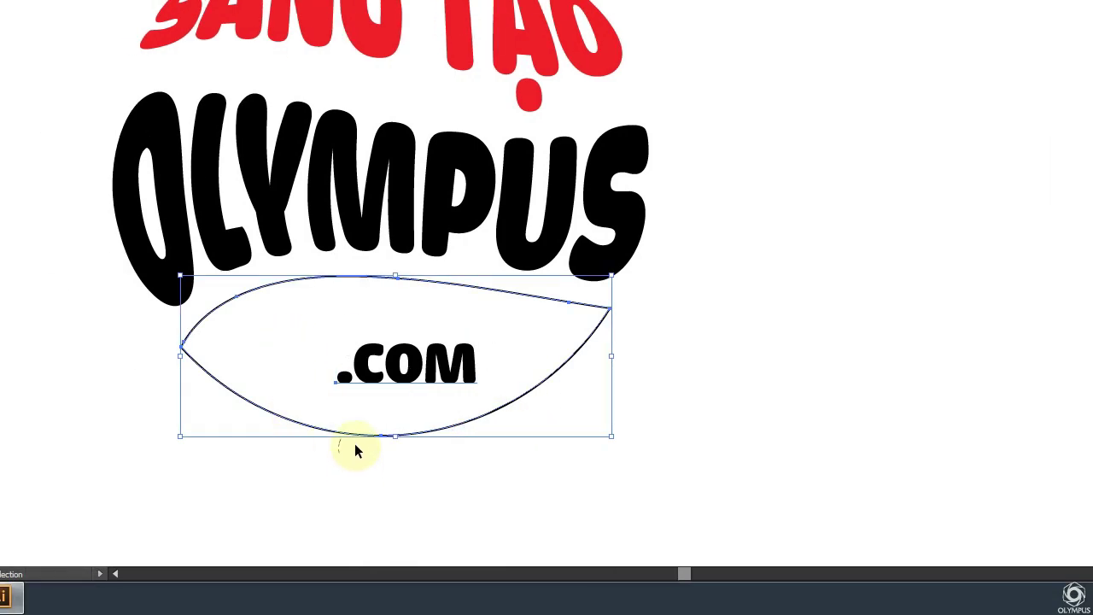
{"action": "key", "text": "ctrl+alt+c"}
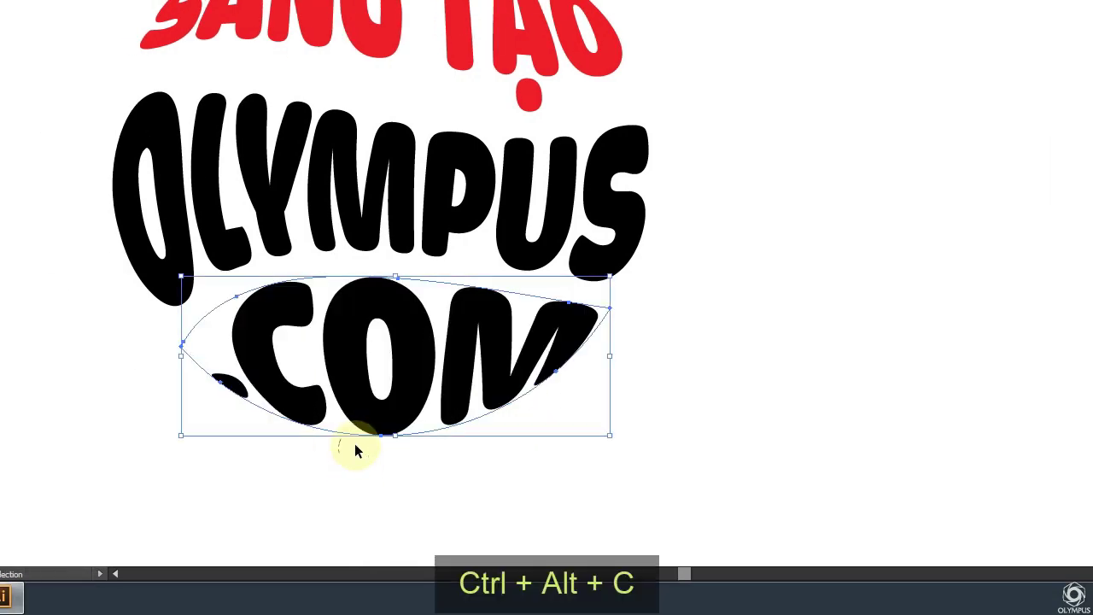
{"action": "left_click", "coordinate": [681, 377]}
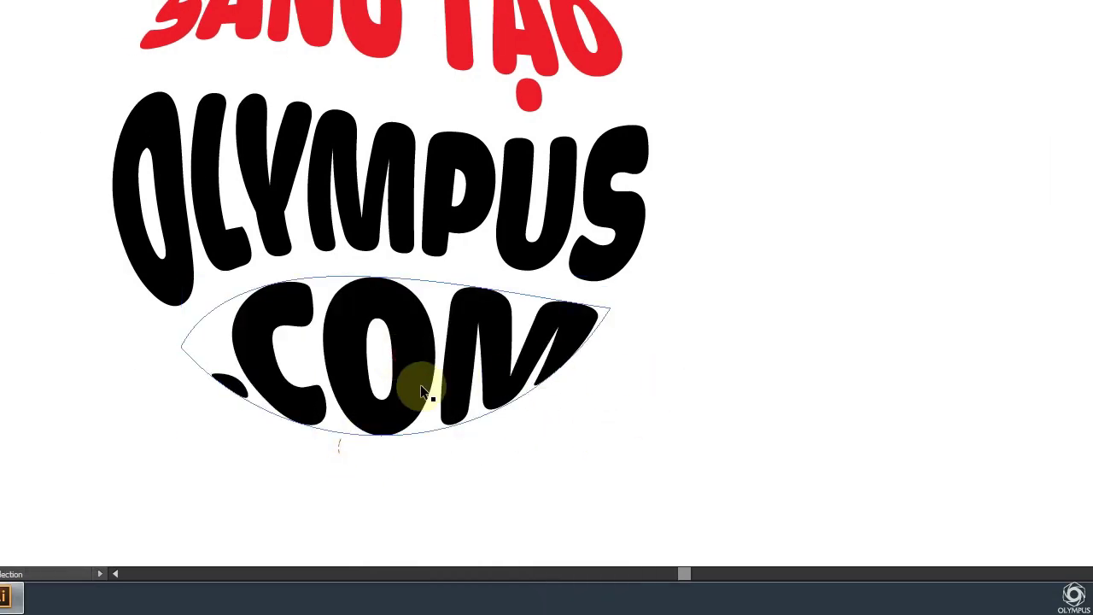
{"action": "left_click", "coordinate": [431, 241]}
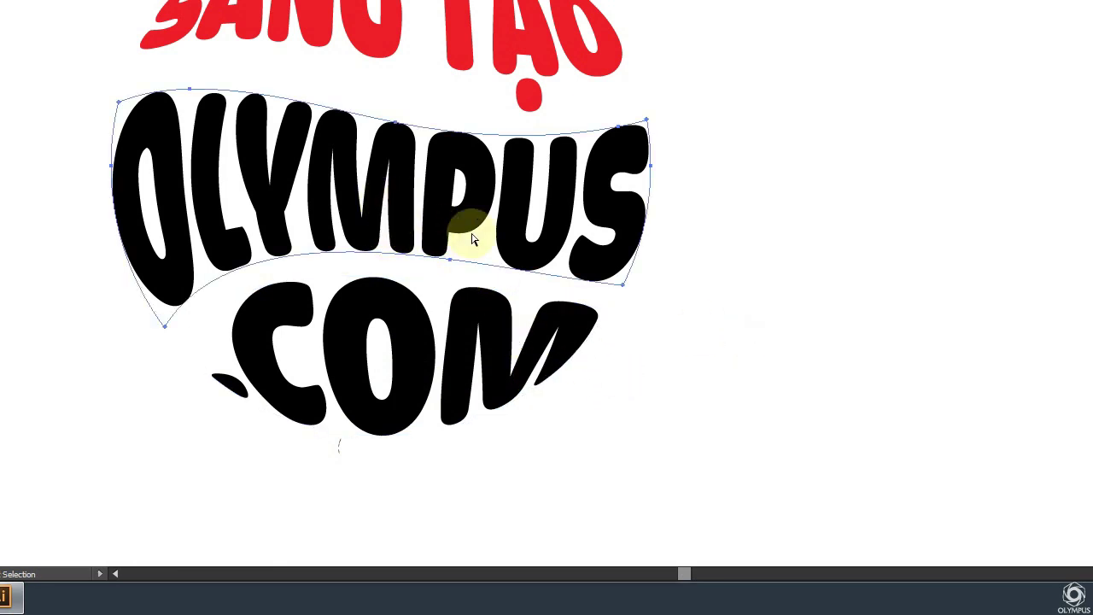
{"action": "left_click", "coordinate": [491, 158]}
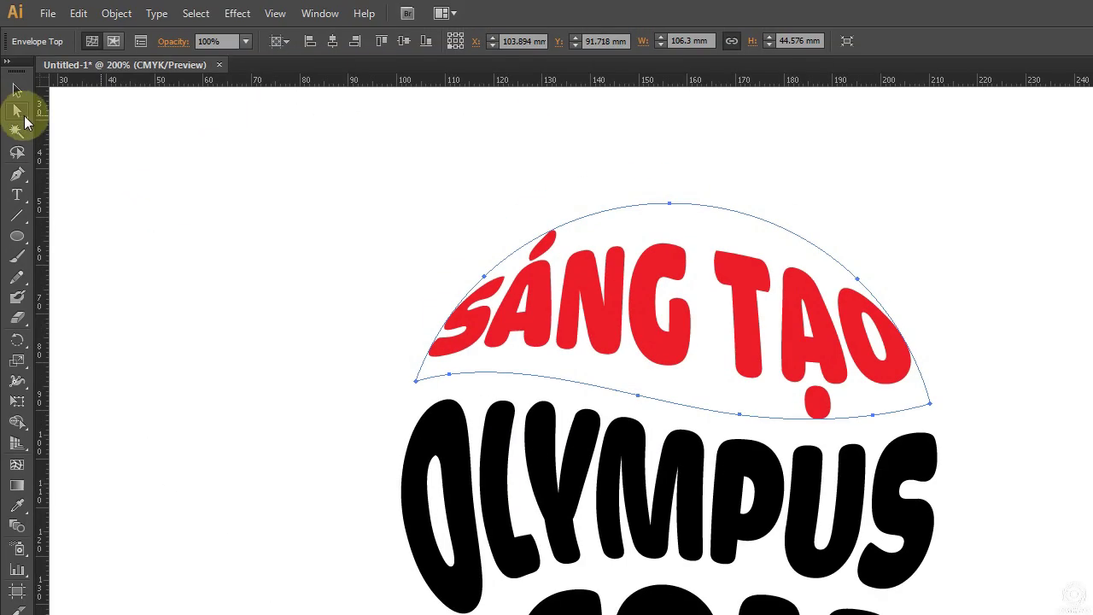
Edit inside the OLYMPUS envelope and fill its text red.
{"action": "left_click", "coordinate": [26, 95]}
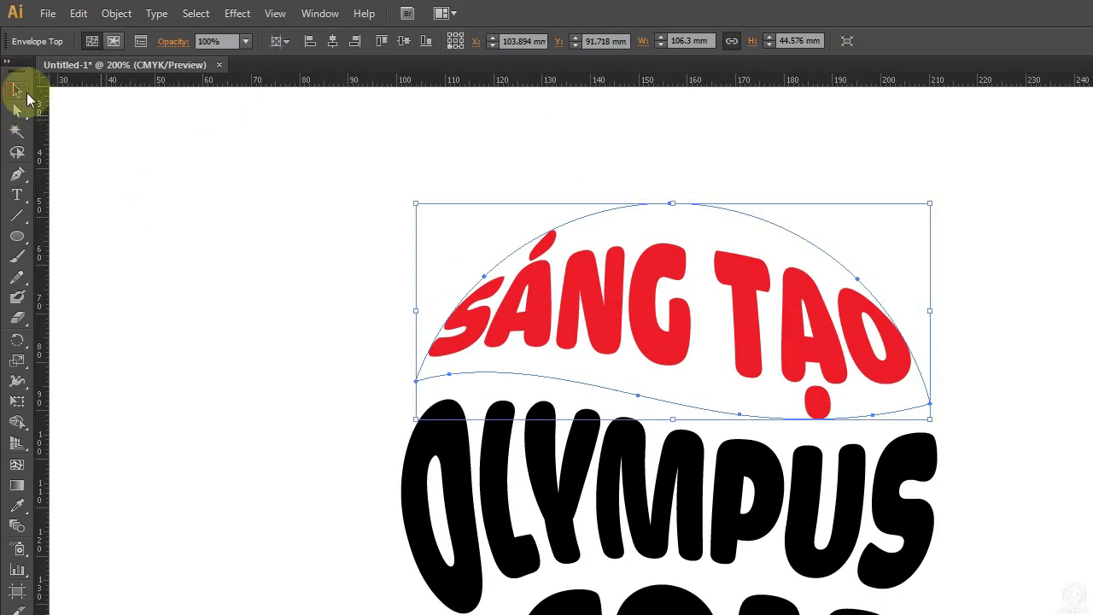
{"action": "double_click", "coordinate": [637, 313]}
{"action": "left_click_drag", "start_coordinate": [698, 314], "coordinate": [720, 313]}
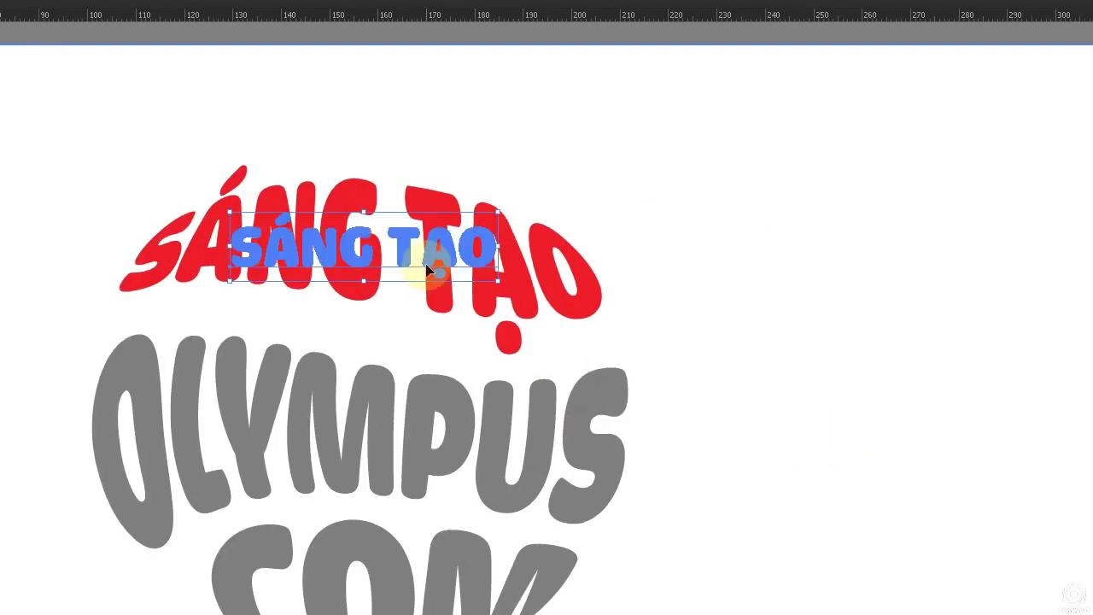
{"action": "double_click", "coordinate": [441, 447]}
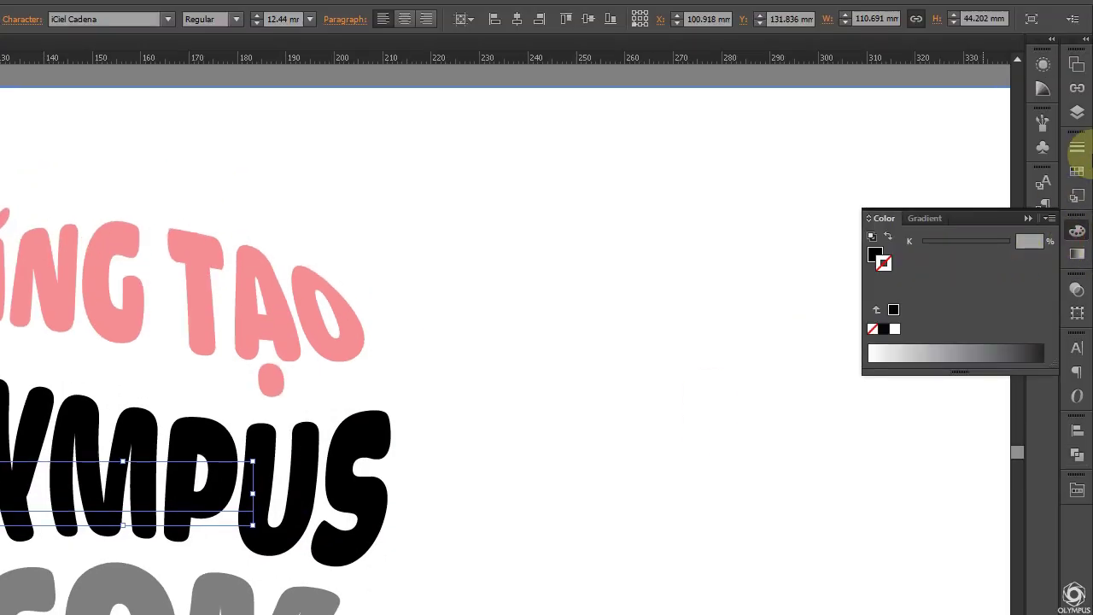
{"action": "left_click", "coordinate": [876, 255], "text": "shift"}
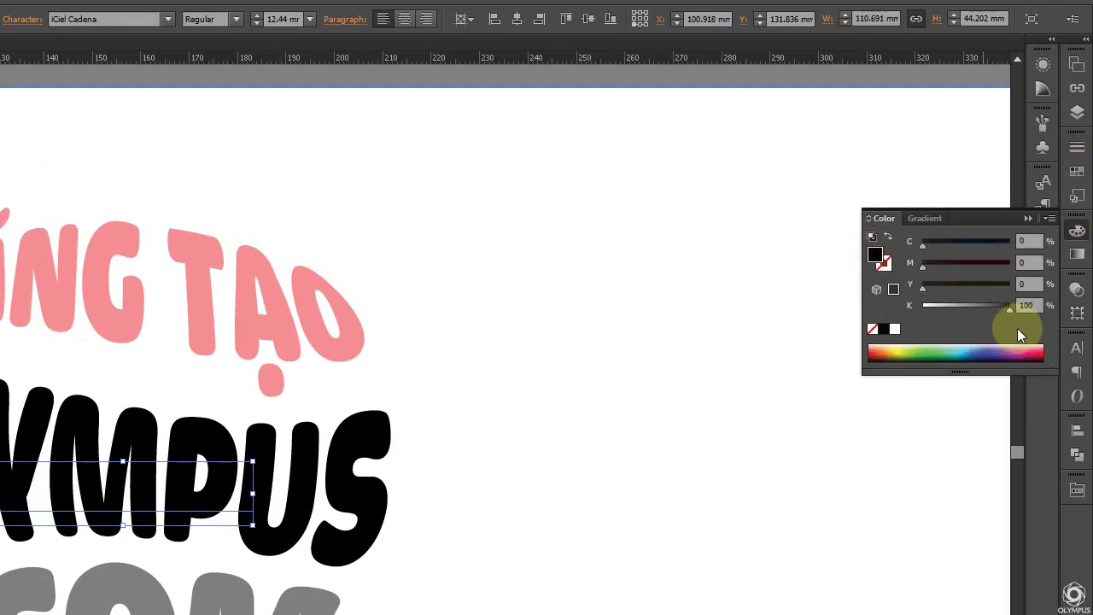
{"action": "left_click", "coordinate": [1077, 171]}
{"action": "left_click", "coordinate": [940, 161]}
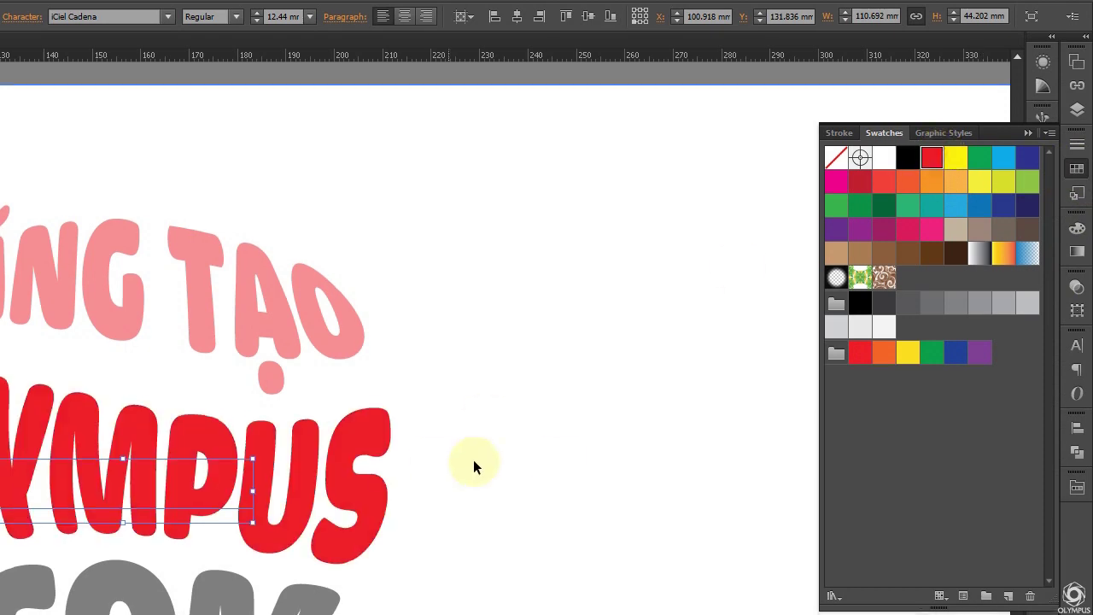
Fill the .COM text red inside its envelope and exit isolation mode.
{"action": "left_click", "coordinate": [299, 440]}
{"action": "double_click", "coordinate": [274, 449]}
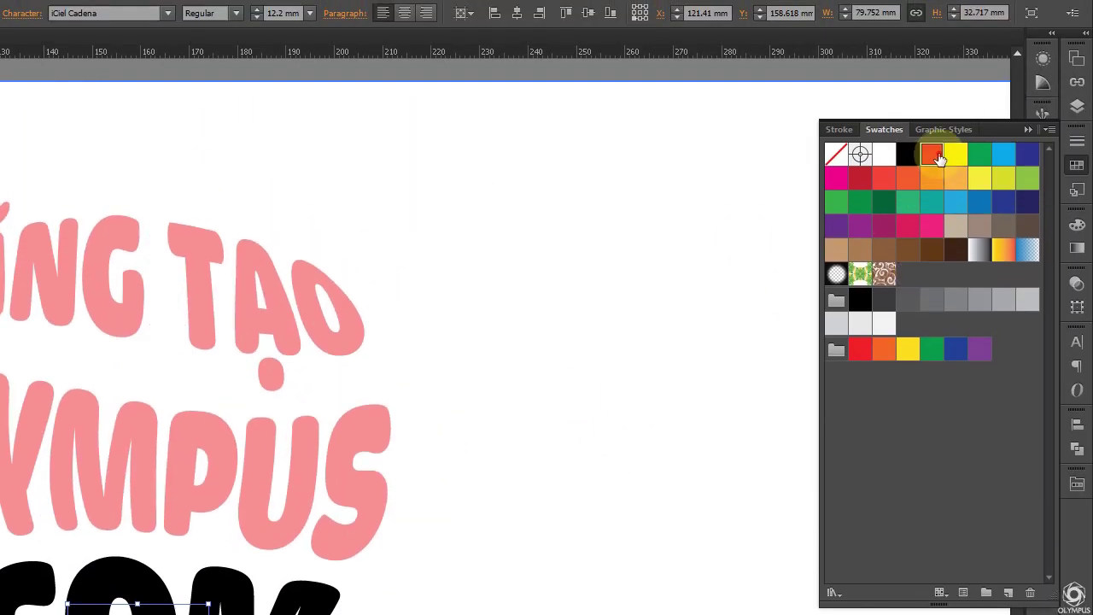
{"action": "left_click", "coordinate": [932, 84]}
{"action": "double_click", "coordinate": [608, 463]}
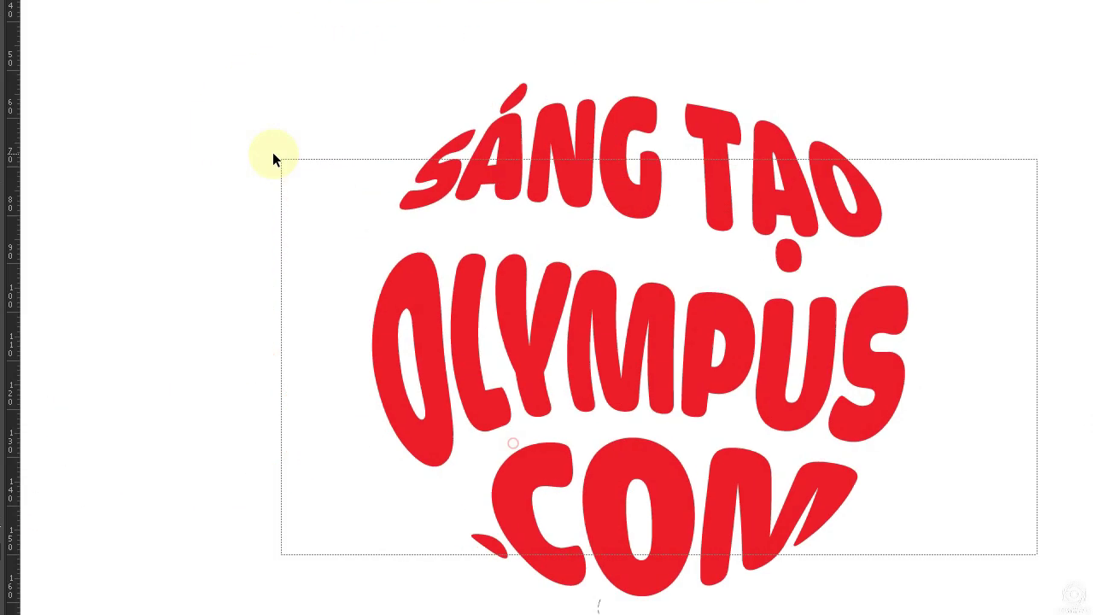
{"action": "left_click", "coordinate": [822, 388]}
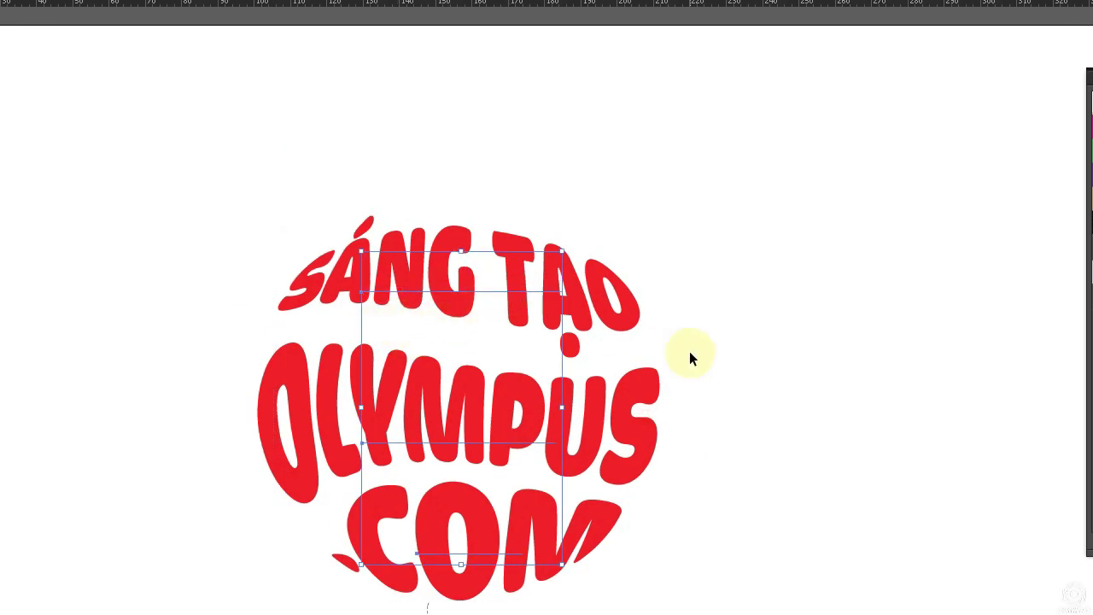
Create outlines from the warped lettering and flatten its transparency.
{"action": "key", "text": "ctrl+shift+o"}
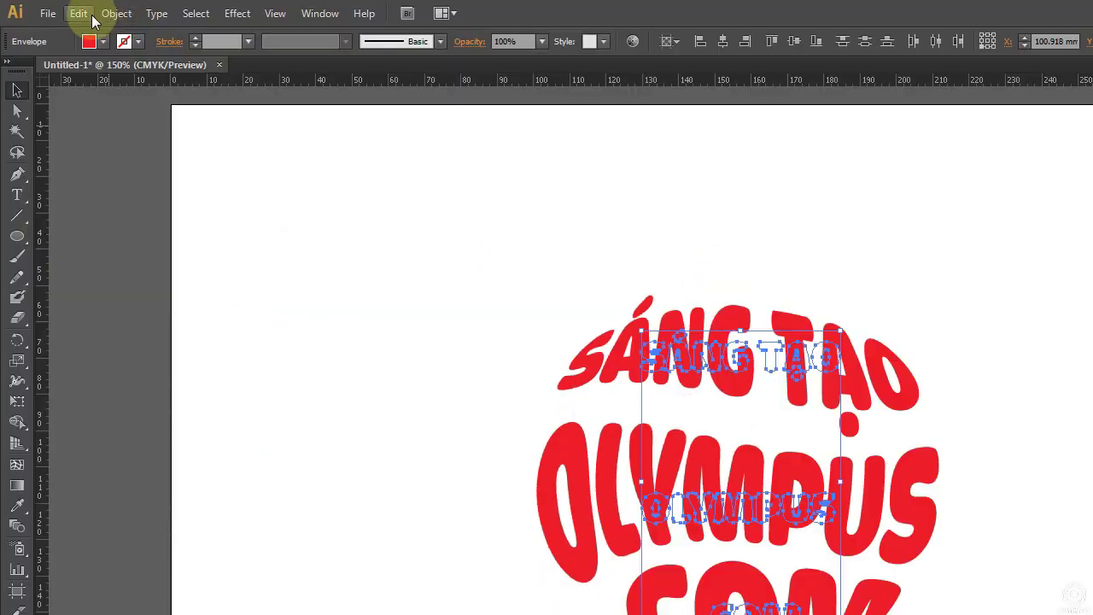
{"action": "left_click", "coordinate": [116, 13]}
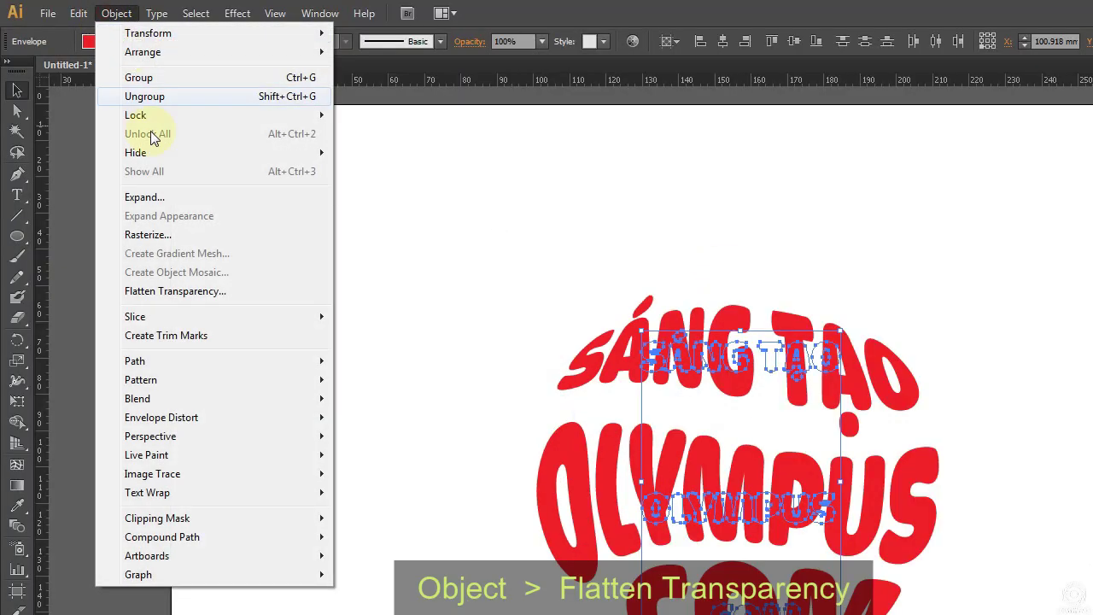
{"action": "left_click", "coordinate": [159, 291]}
{"action": "left_click", "coordinate": [721, 449]}
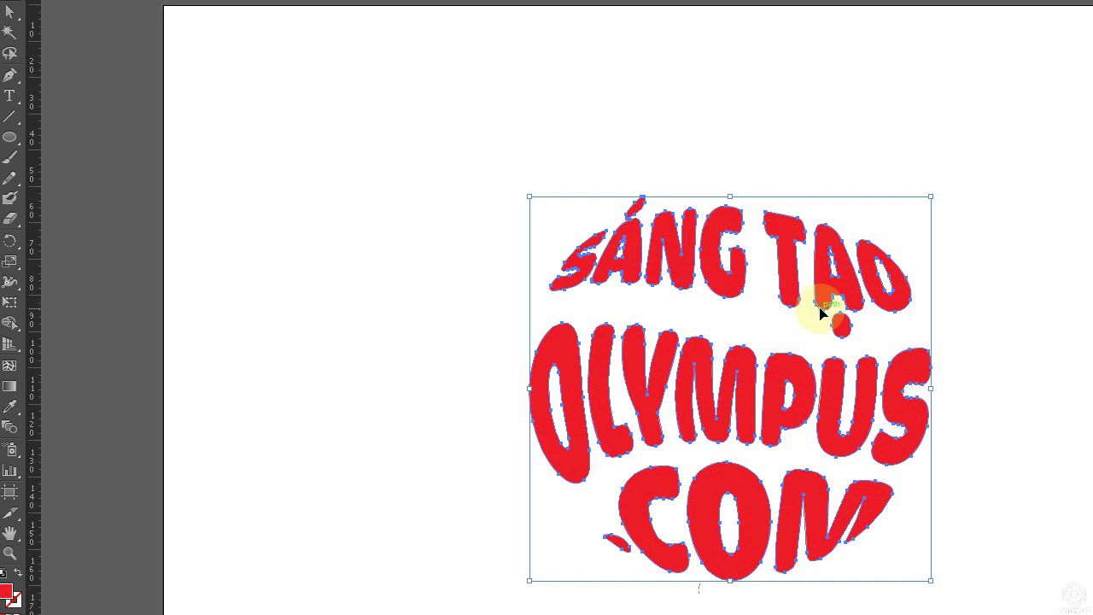
{"action": "left_click", "coordinate": [712, 460]}
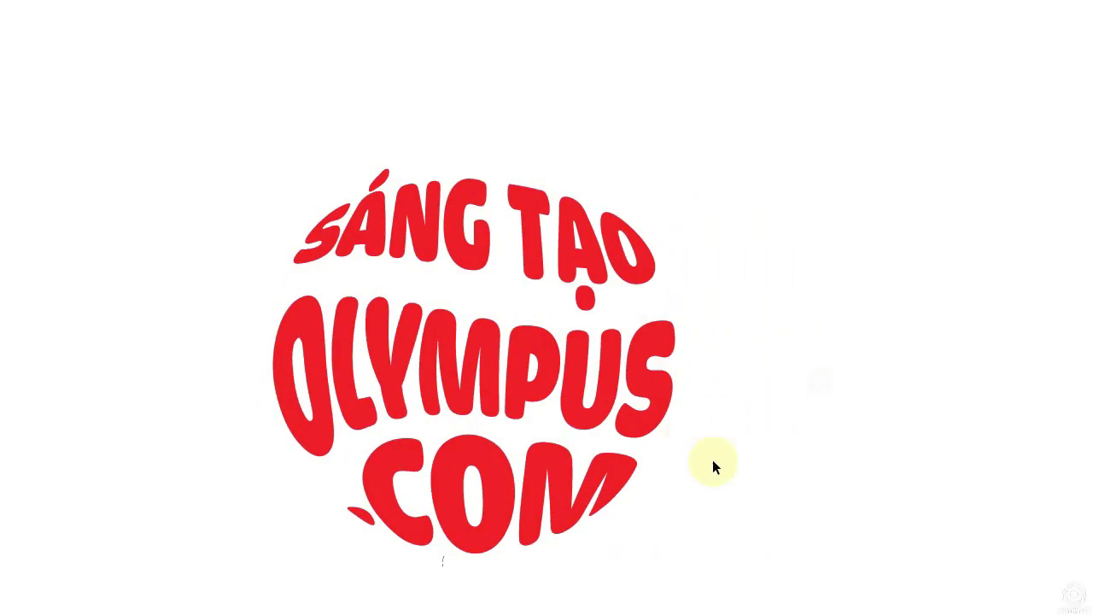
{"action": "left_click_drag", "start_coordinate": [712, 459], "coordinate": [302, 171]}
{"action": "left_click", "coordinate": [1077, 344]}
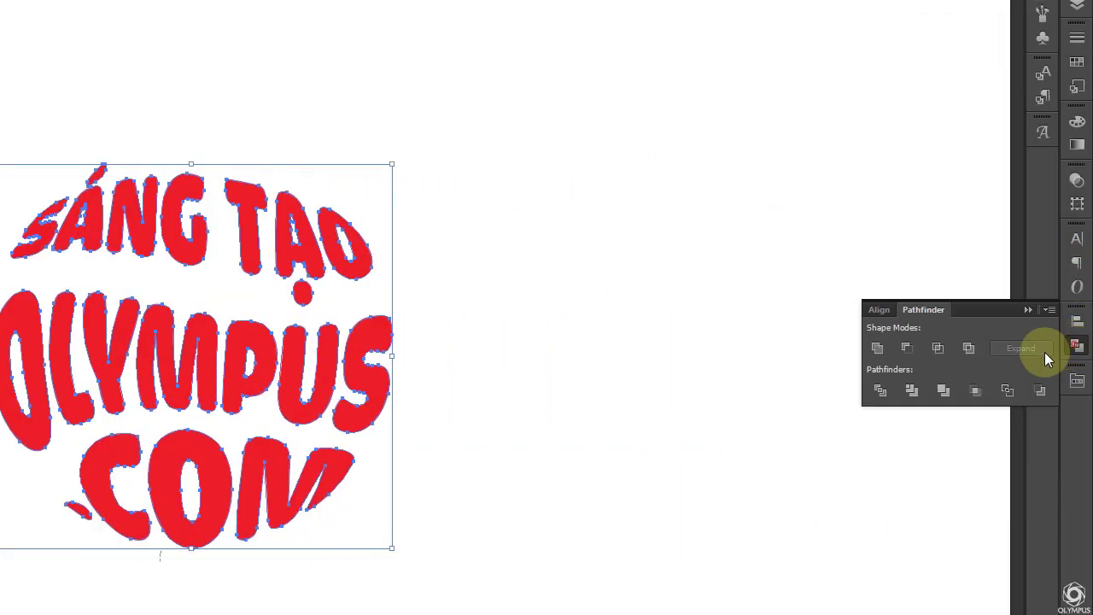
Unite the letter shapes in Pathfinder, make a compound shape, and expand it.
{"action": "left_click", "coordinate": [877, 347]}
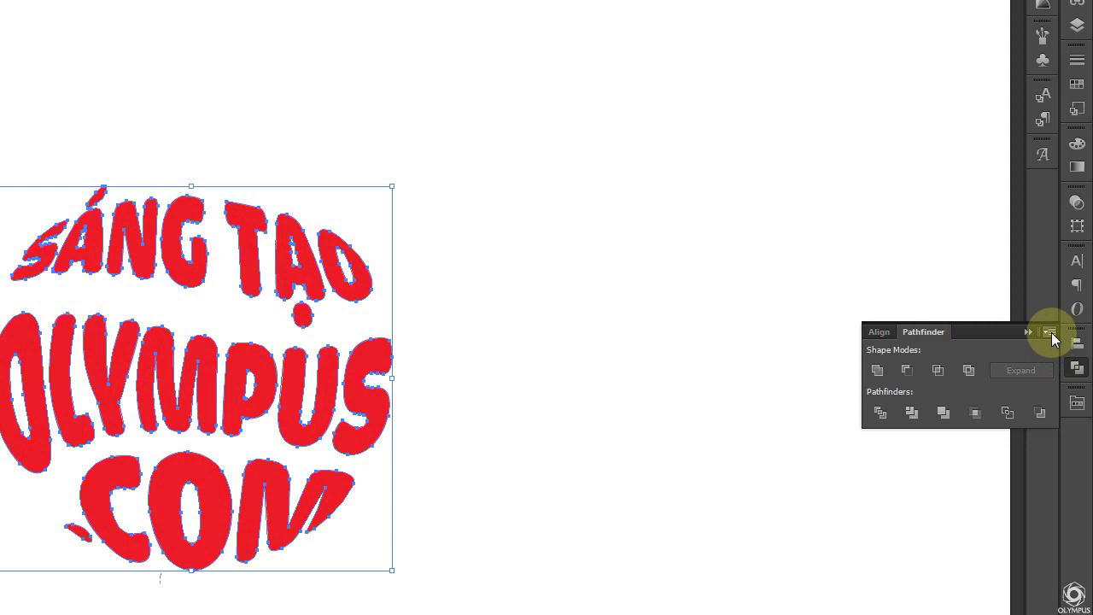
{"action": "left_click", "coordinate": [1051, 334]}
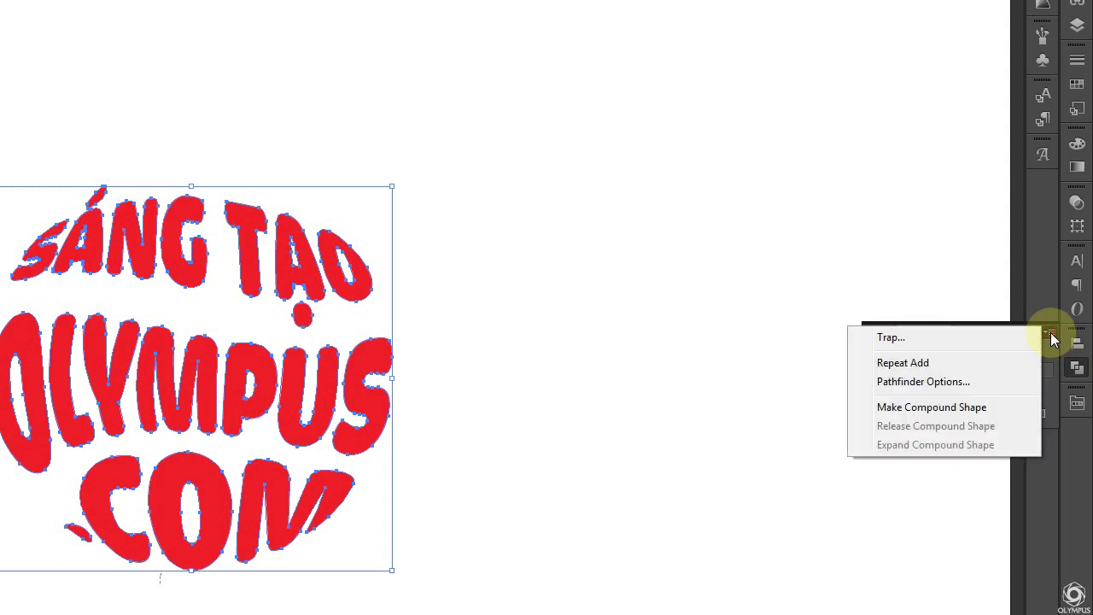
{"action": "left_click", "coordinate": [893, 407]}
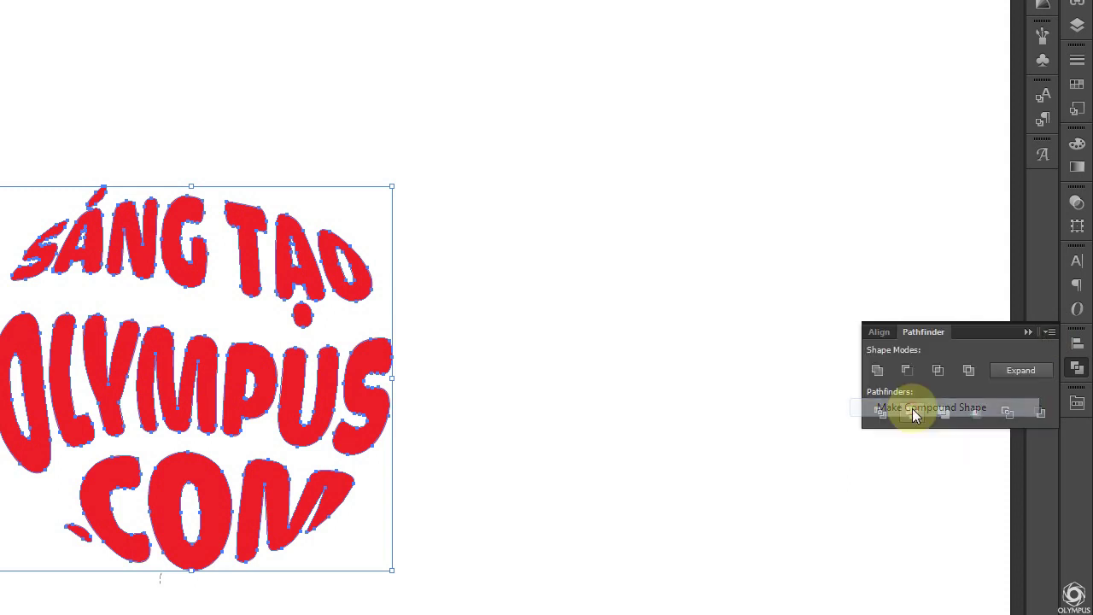
{"action": "left_click", "coordinate": [1032, 371]}
{"action": "left_click", "coordinate": [364, 428]}
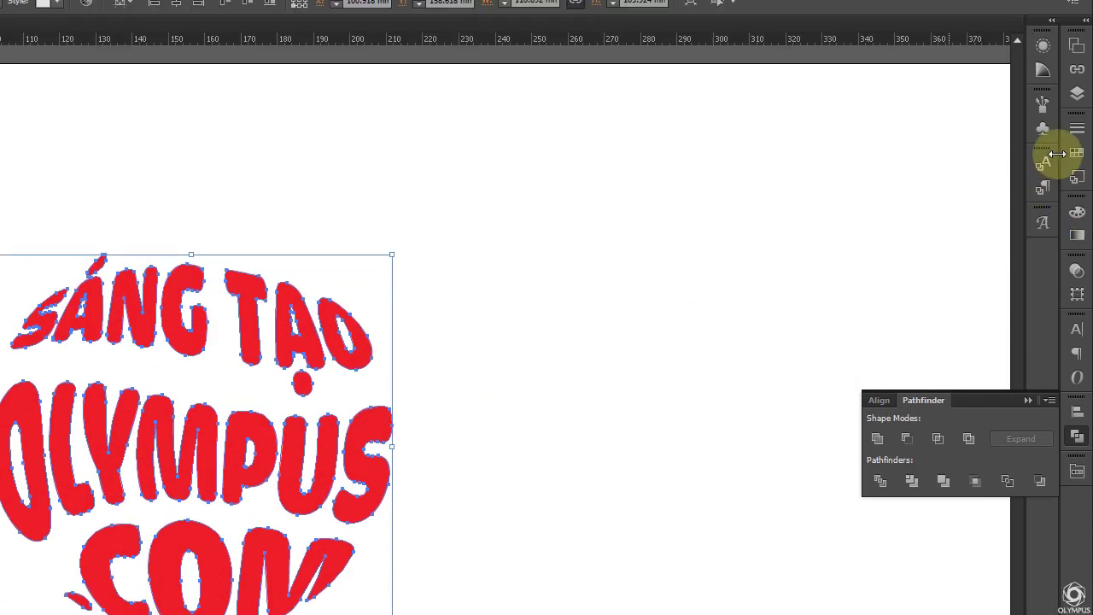
Fill the lettering yellow, paste a copy in place, and shrink the copy near the centre.
{"action": "left_click", "coordinate": [1057, 154]}
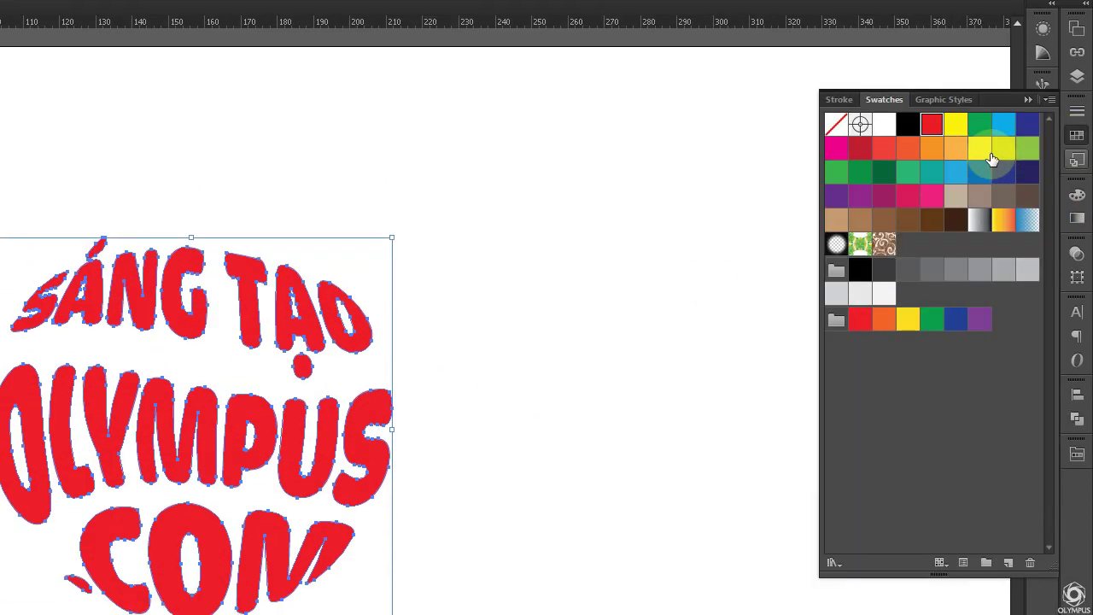
{"action": "left_click", "coordinate": [959, 158]}
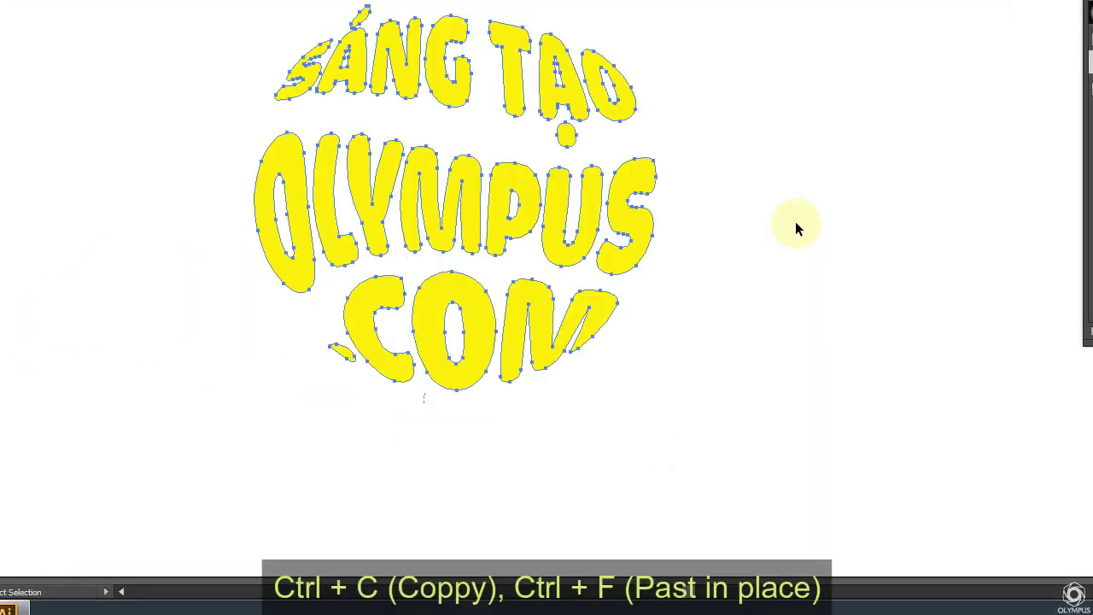
{"action": "key", "text": "ctrl+f"}
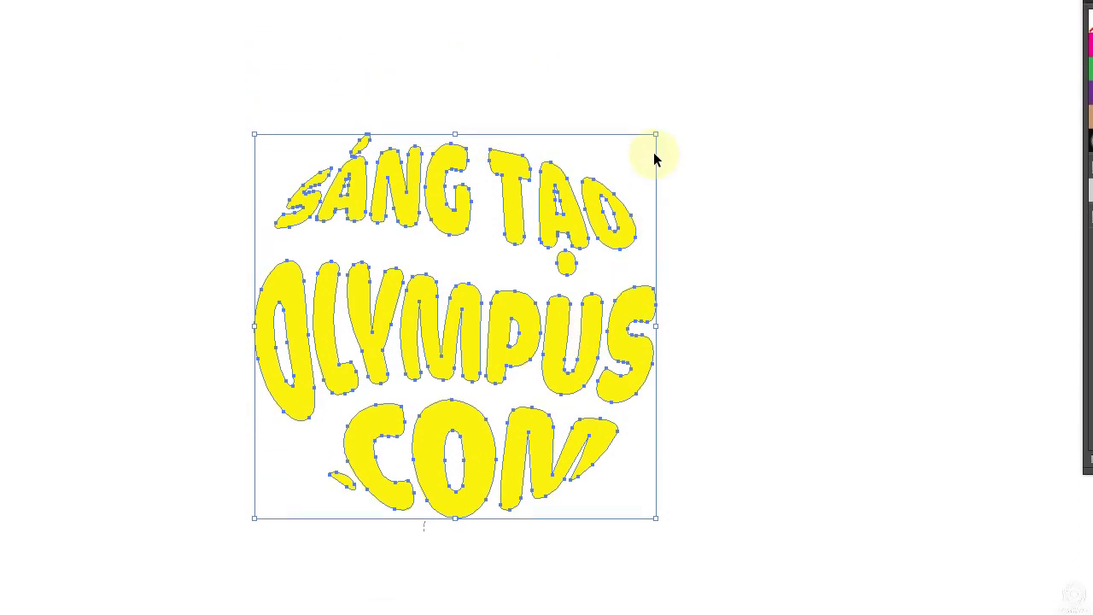
{"action": "left_click_drag", "start_coordinate": [654, 155], "coordinate": [523, 291]}
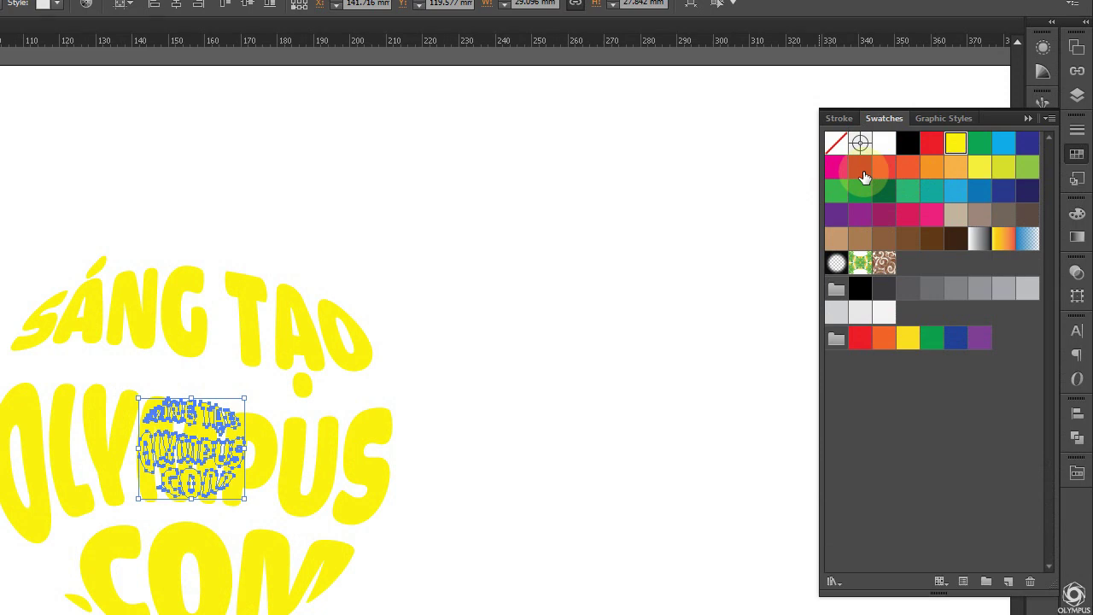
Fill the small copy dark red, send it behind the yellow lettering, and select both.
{"action": "left_click", "coordinate": [862, 170]}
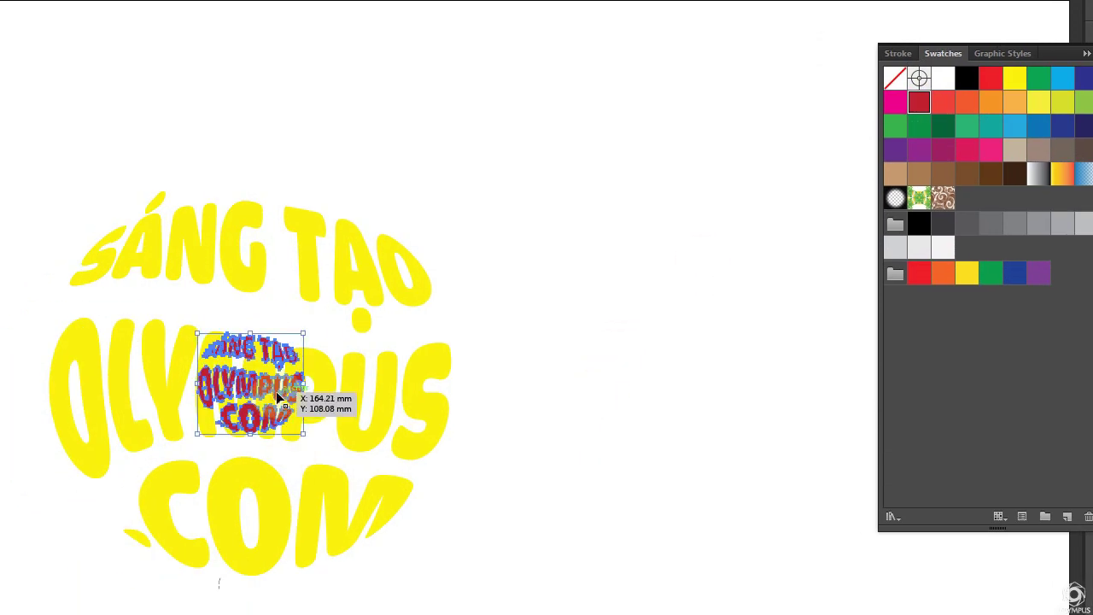
{"action": "right_click", "coordinate": [275, 391]}
{"action": "mouse_move", "coordinate": [324, 395]}
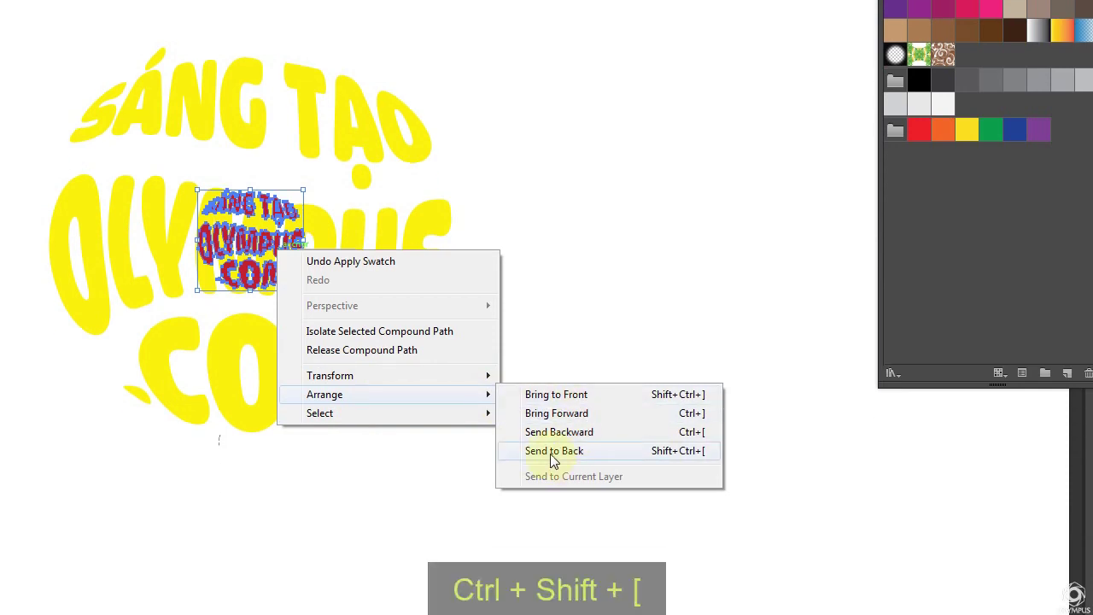
{"action": "left_click", "coordinate": [550, 453]}
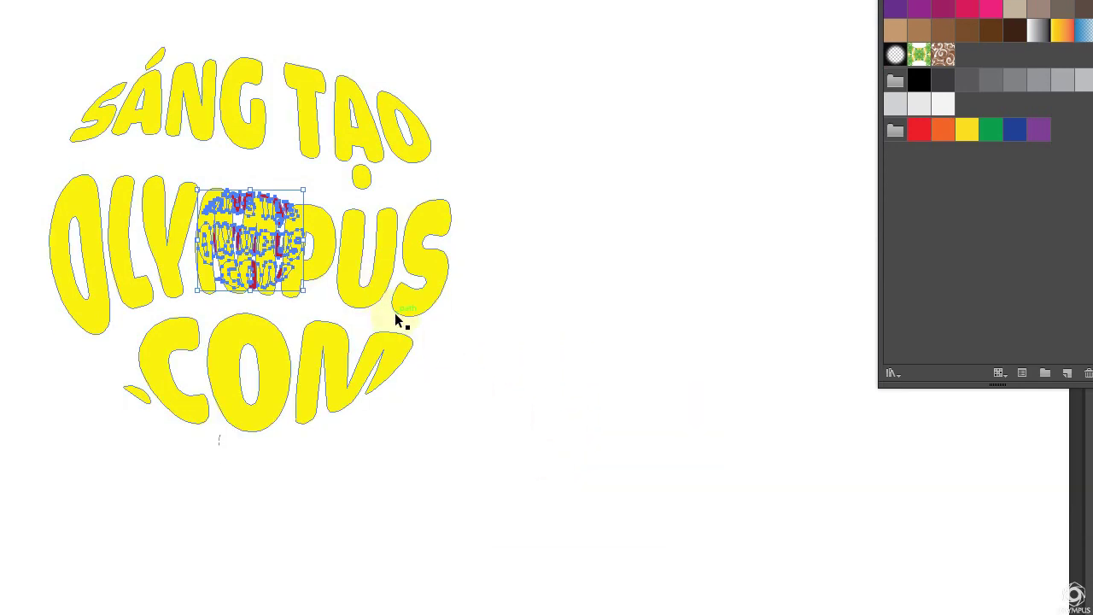
{"action": "left_click", "coordinate": [469, 357]}
{"action": "left_click_drag", "start_coordinate": [589, 484], "coordinate": [273, 156]}
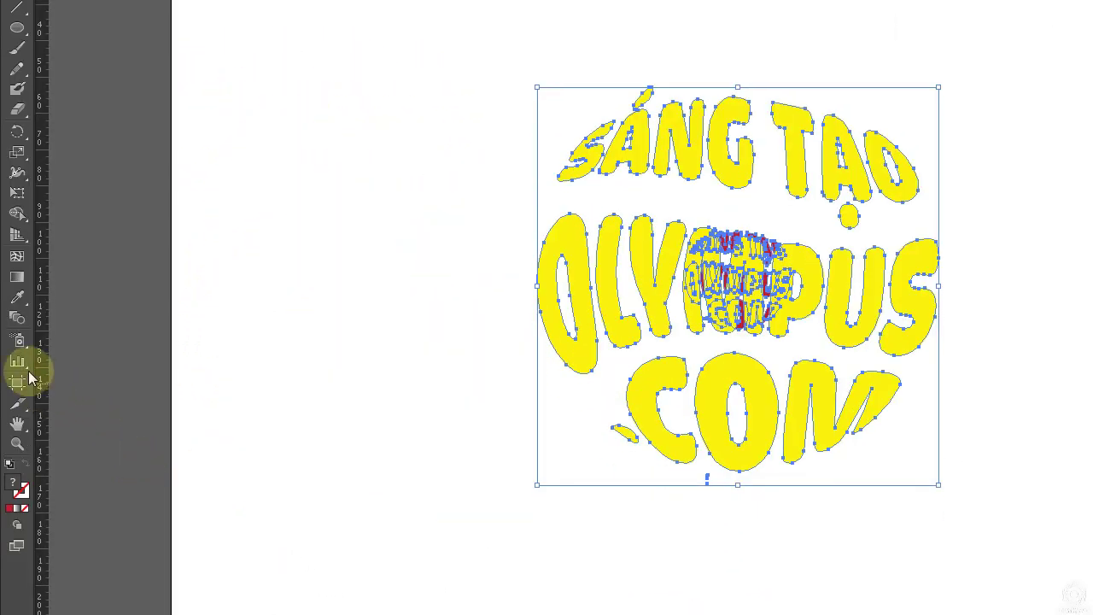
Set Blend Options to 300 specified steps and blend the red copy into the yellow lettering.
{"action": "double_click", "coordinate": [17, 317]}
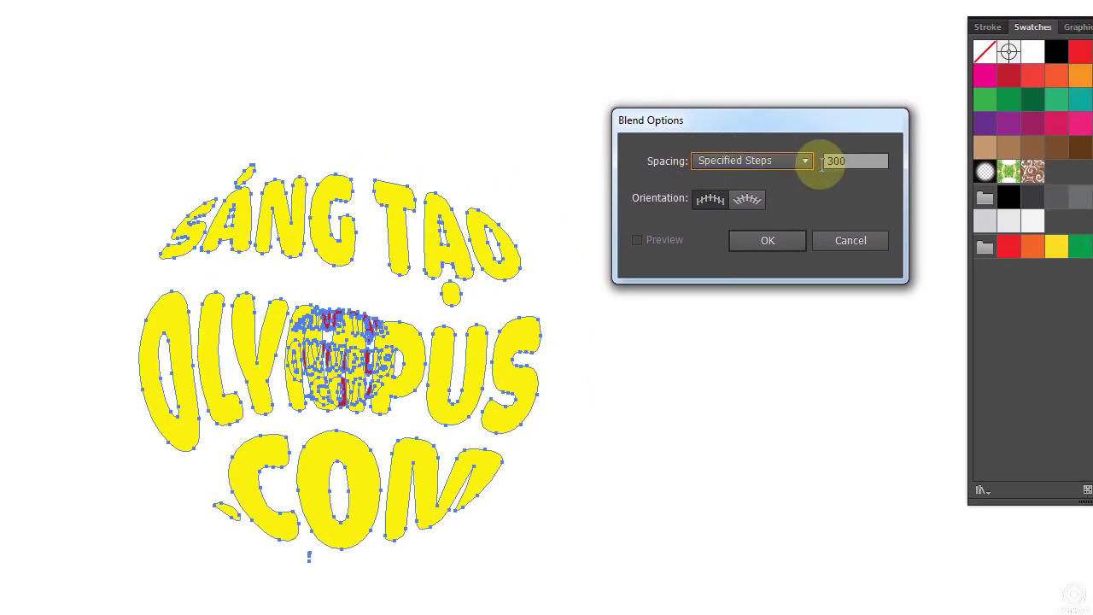
{"action": "double_click", "coordinate": [821, 163]}
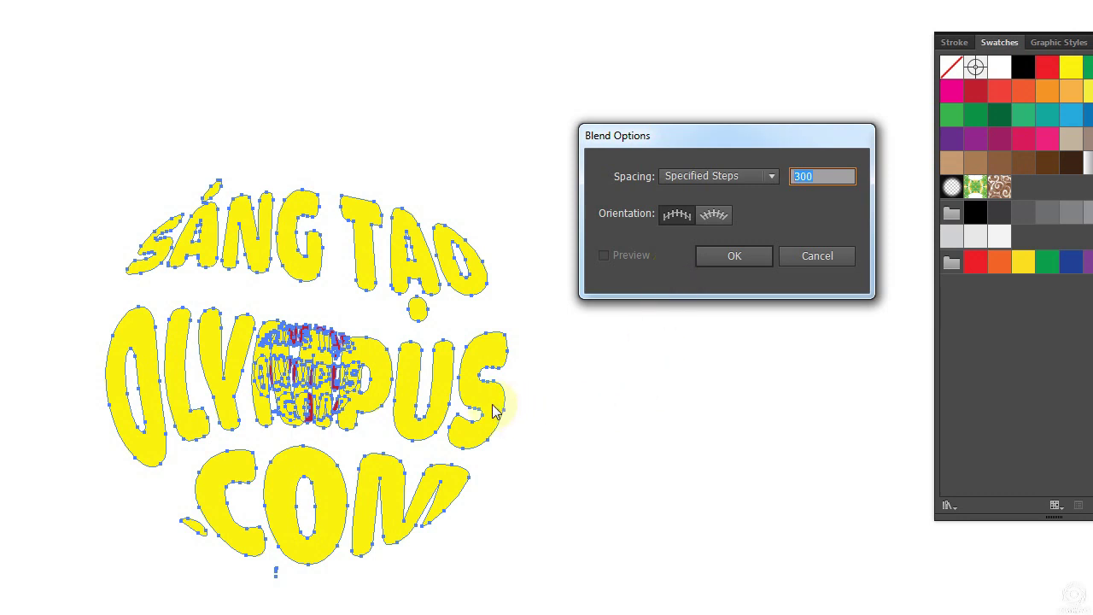
{"action": "left_click", "coordinate": [735, 255]}
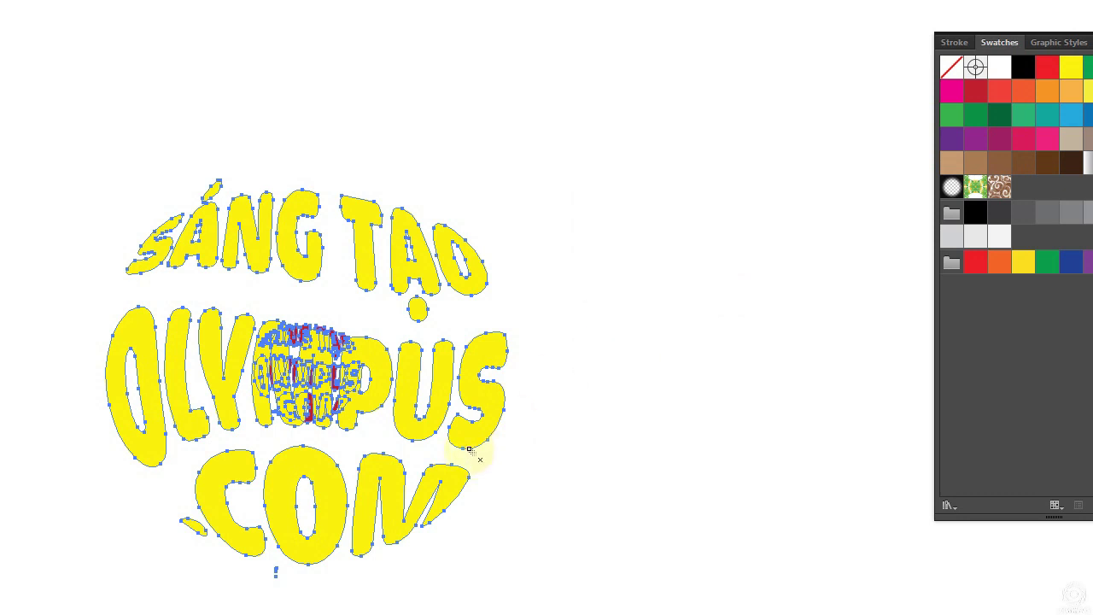
{"action": "key", "text": "ctrl+alt+b"}
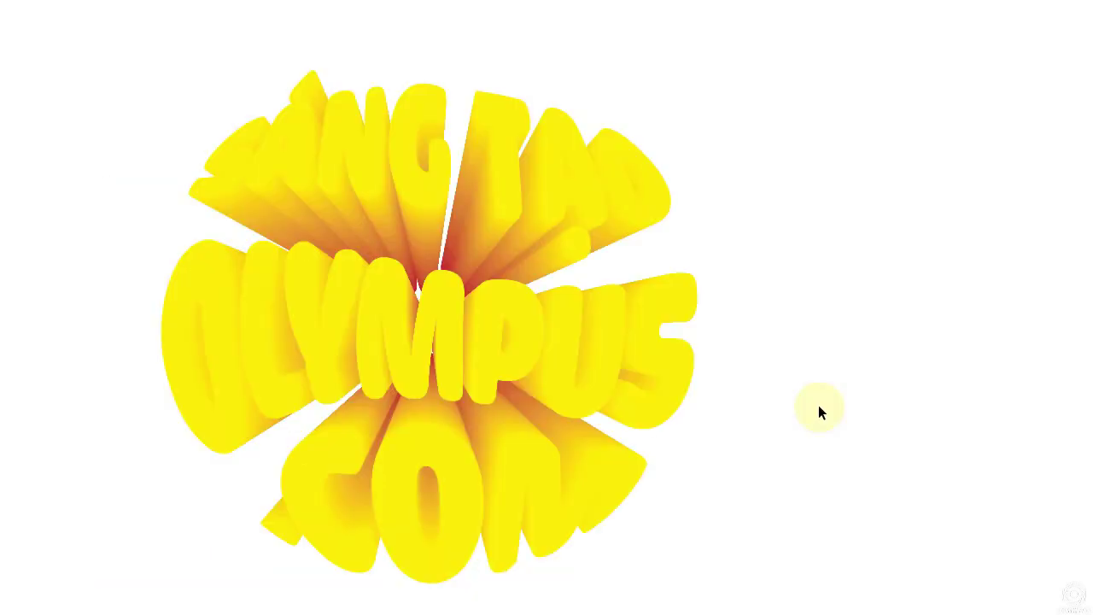
Select only the blend's front lettering and apply the yellow-to-orange-red gradient swatch.
{"action": "left_click", "coordinate": [455, 330]}
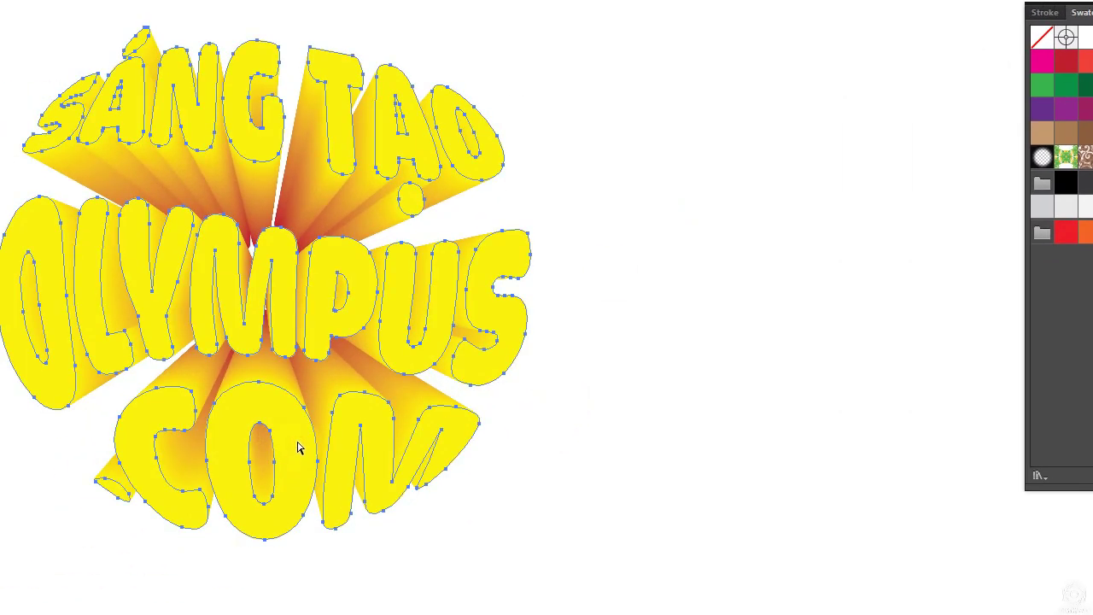
{"action": "left_click_drag", "start_coordinate": [17, 110], "coordinate": [120, 121]}
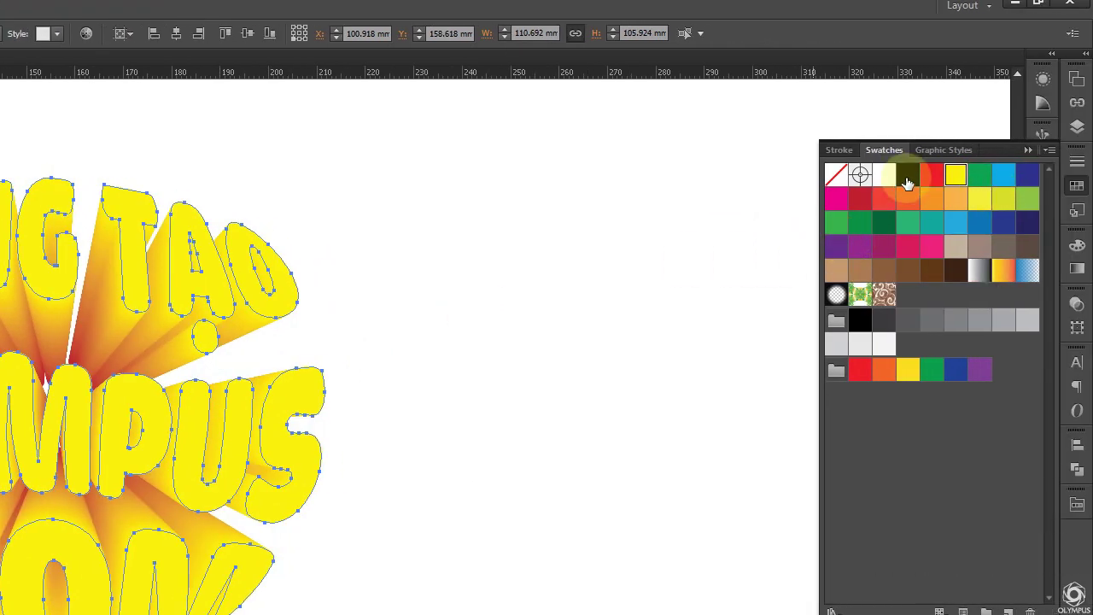
{"action": "left_click", "coordinate": [906, 180]}
{"action": "left_click", "coordinate": [979, 369]}
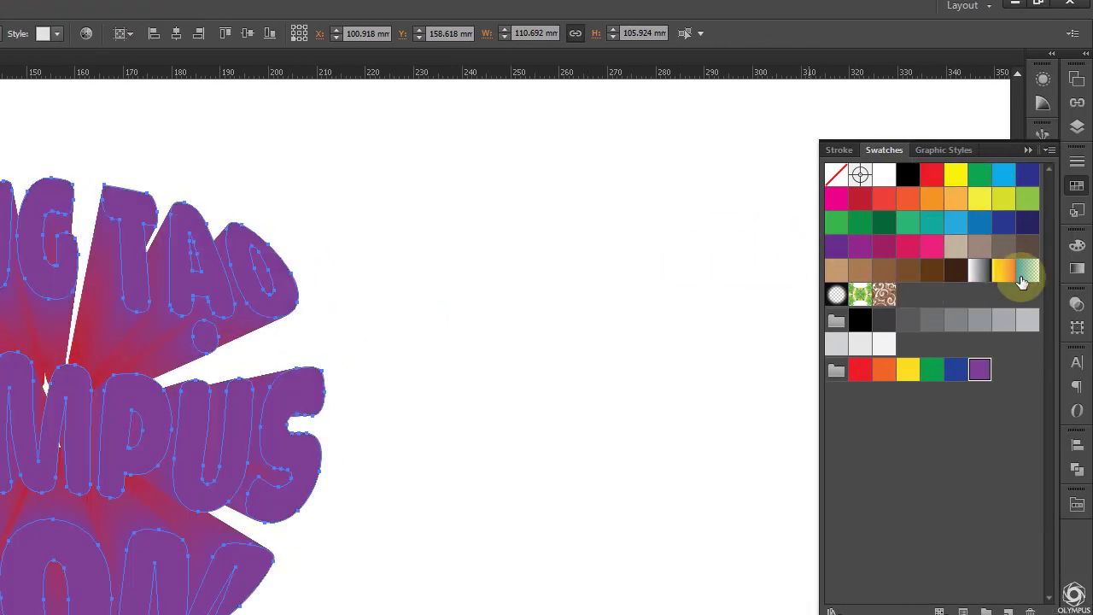
{"action": "left_click", "coordinate": [1004, 271]}
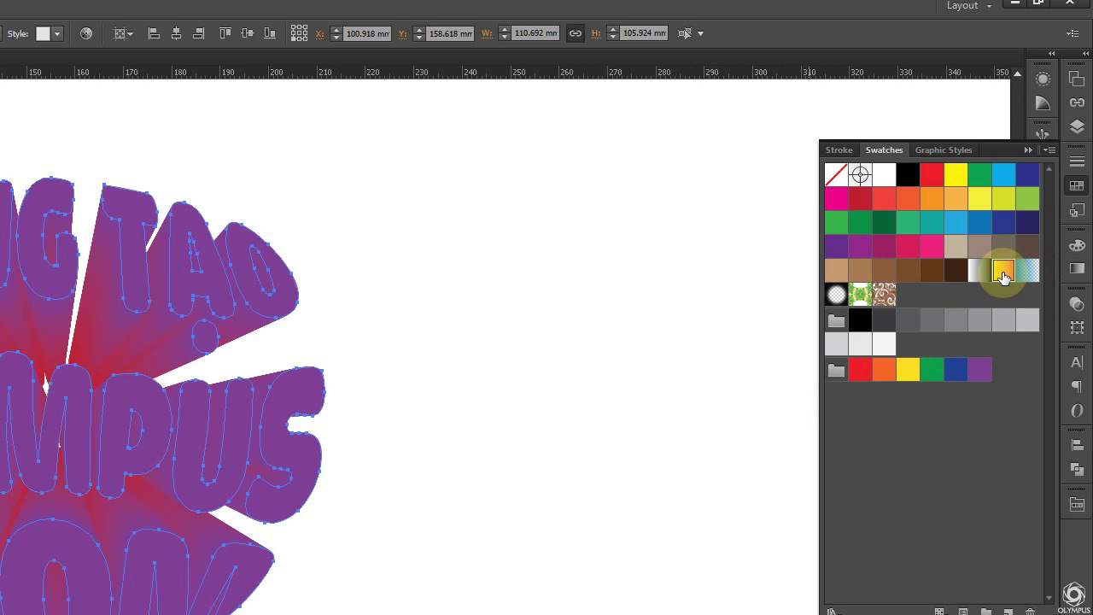
{"action": "left_click", "coordinate": [544, 401]}
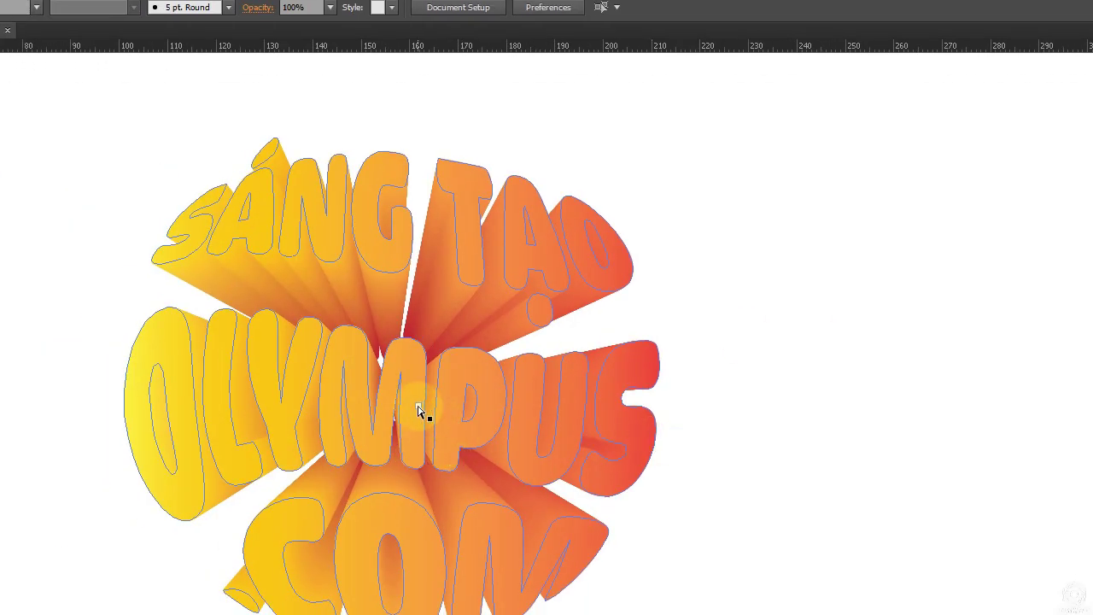
Enlarge the blend's small inner text copy by scaling it from a corner handle.
{"action": "left_click_drag", "start_coordinate": [442, 429], "coordinate": [432, 418]}
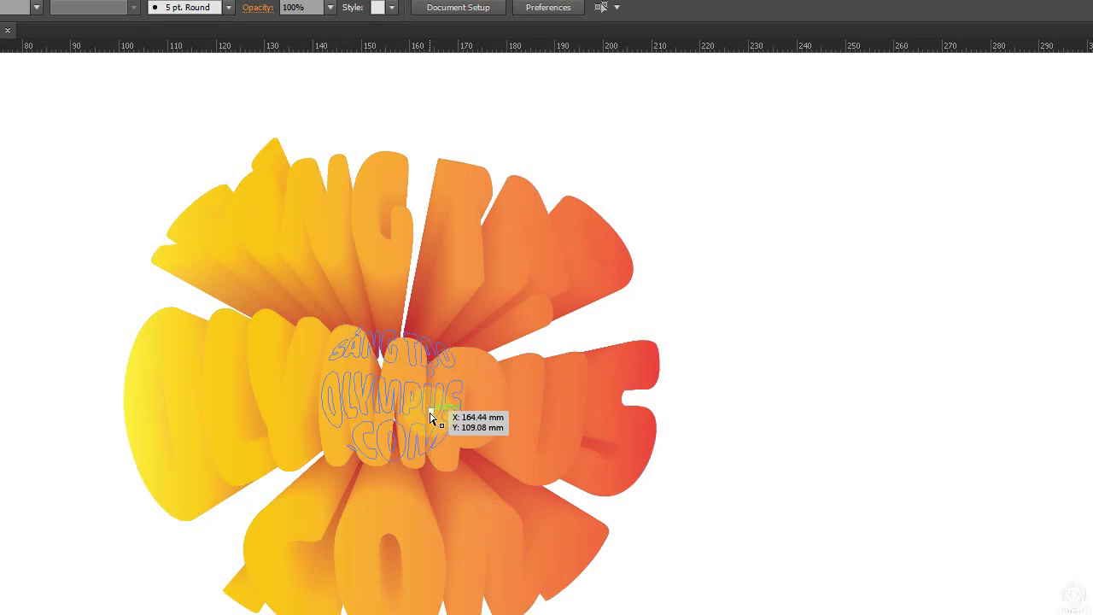
{"action": "mouse_move", "coordinate": [430, 350]}
{"action": "left_mouse_down"}
{"action": "mouse_move", "coordinate": [440, 366]}
{"action": "mouse_move", "coordinate": [390, 378]}
{"action": "left_mouse_up"}
{"action": "key", "text": "Tab"}
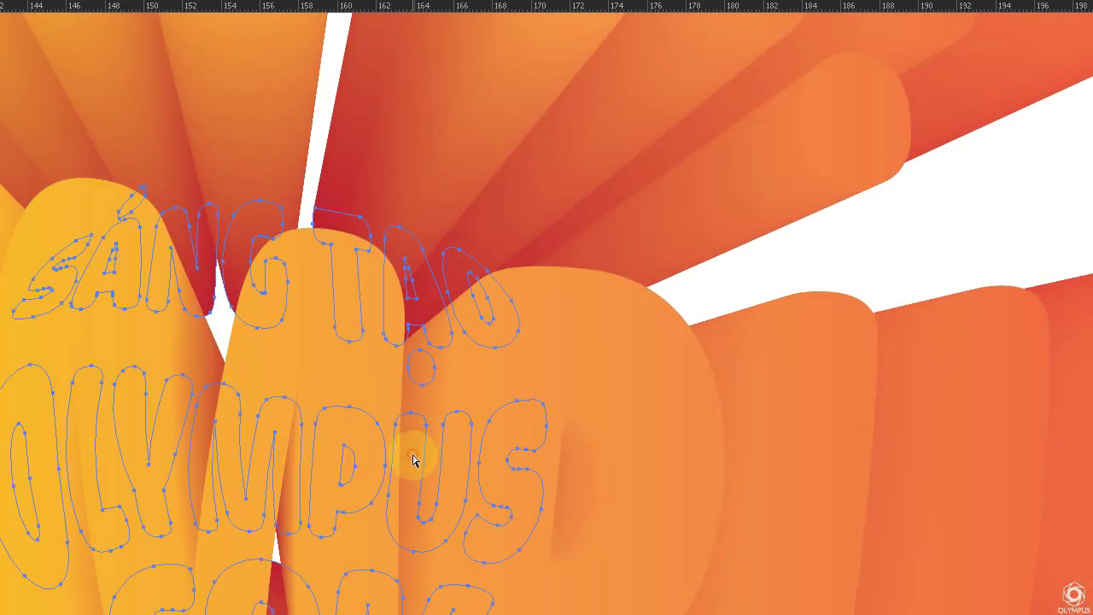
{"action": "key", "text": "ctrl+t"}
{"action": "left_click", "coordinate": [515, 366]}
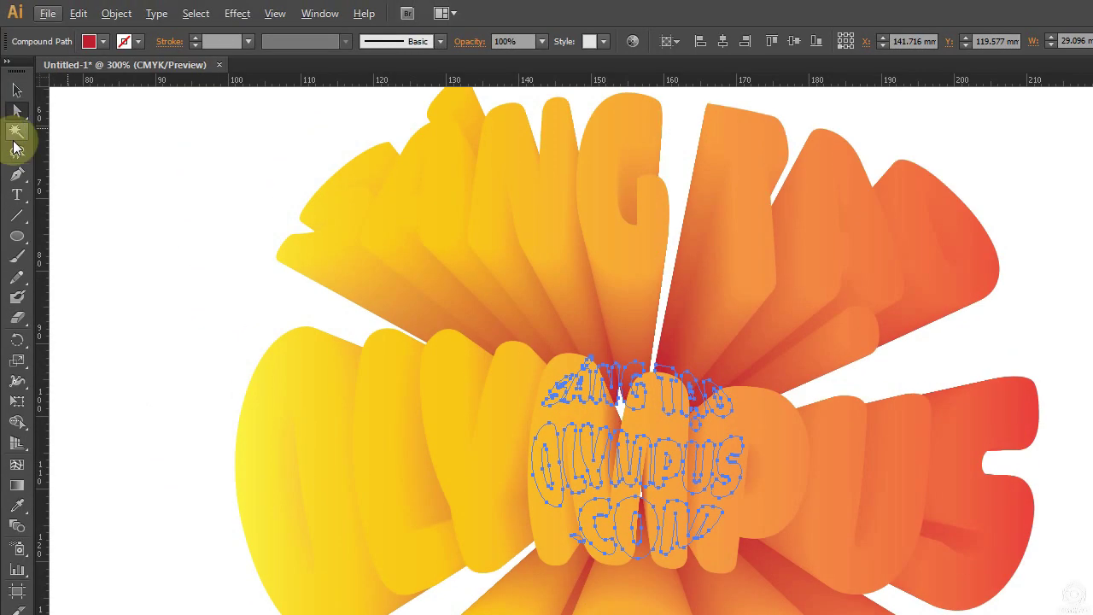
{"action": "left_click", "coordinate": [17, 90]}
{"action": "left_click_drag", "start_coordinate": [743, 358], "coordinate": [800, 303]}
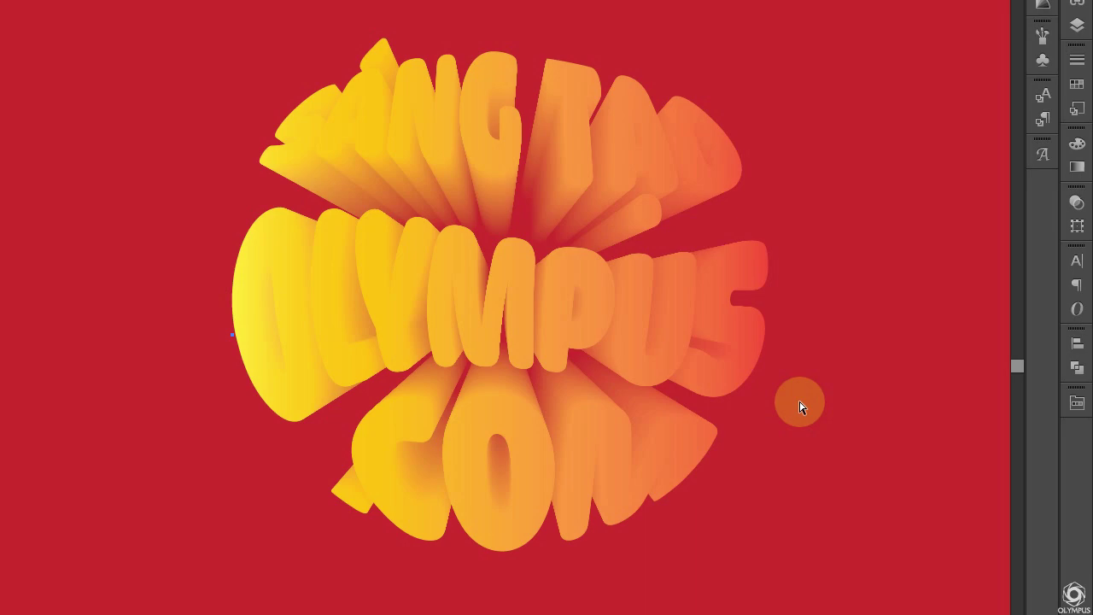
Shrink the blend's inner text toward the centre and set its opacity to 0%.
{"action": "left_click", "coordinate": [524, 280]}
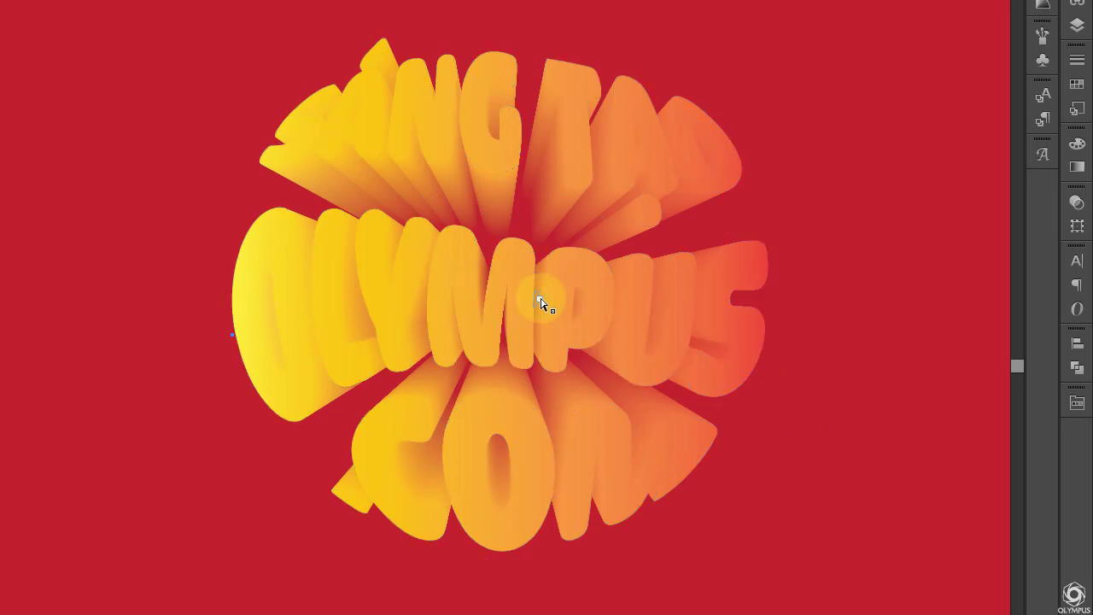
{"action": "left_click", "coordinate": [541, 308]}
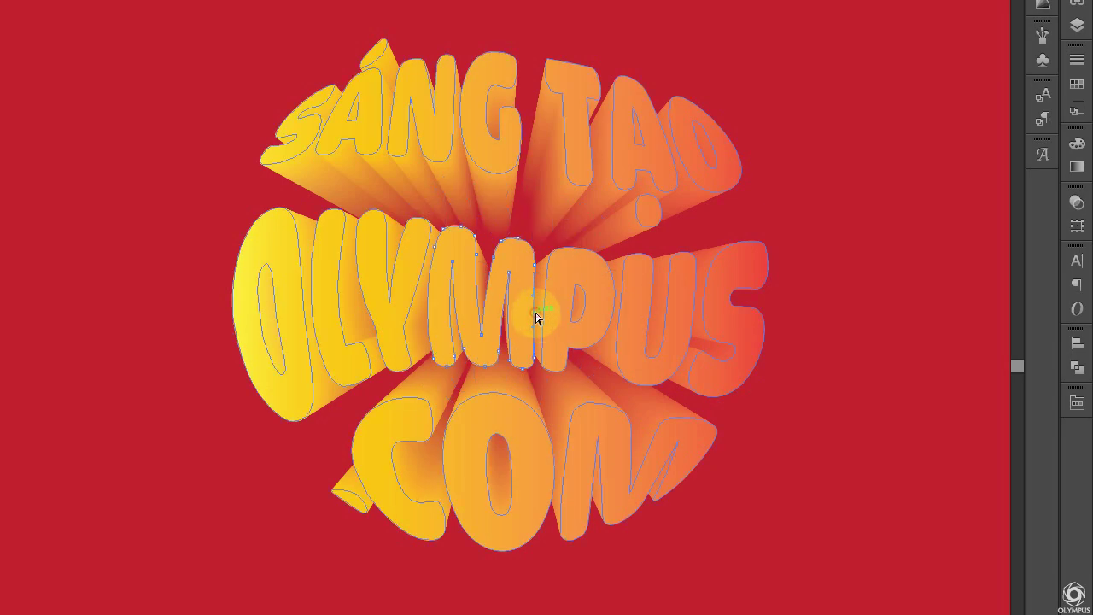
{"action": "left_click_drag", "start_coordinate": [536, 317], "coordinate": [536, 231]}
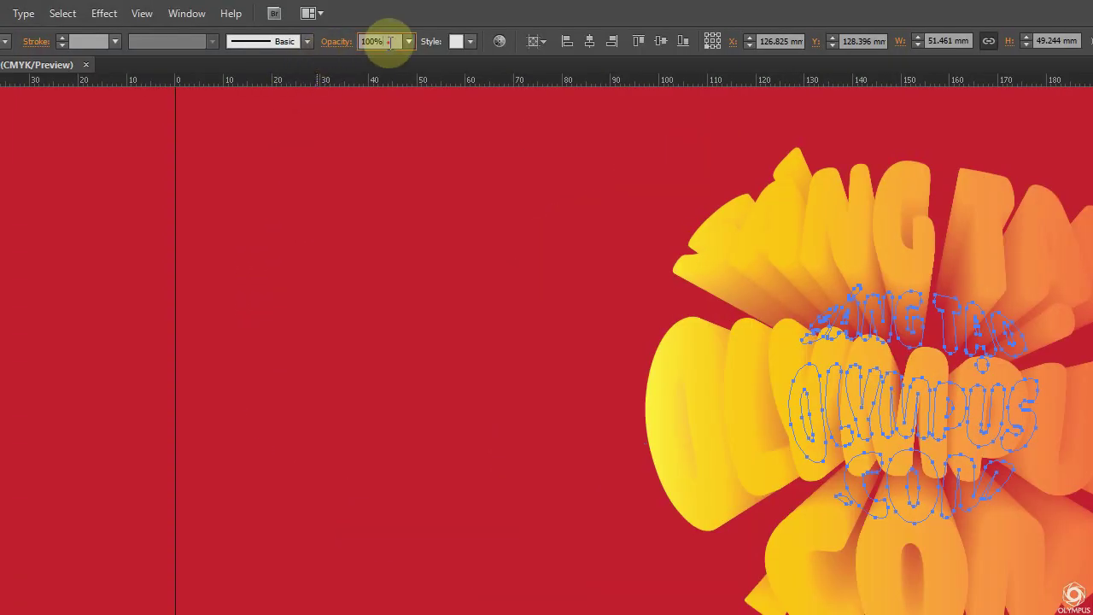
{"action": "left_click", "coordinate": [379, 41]}
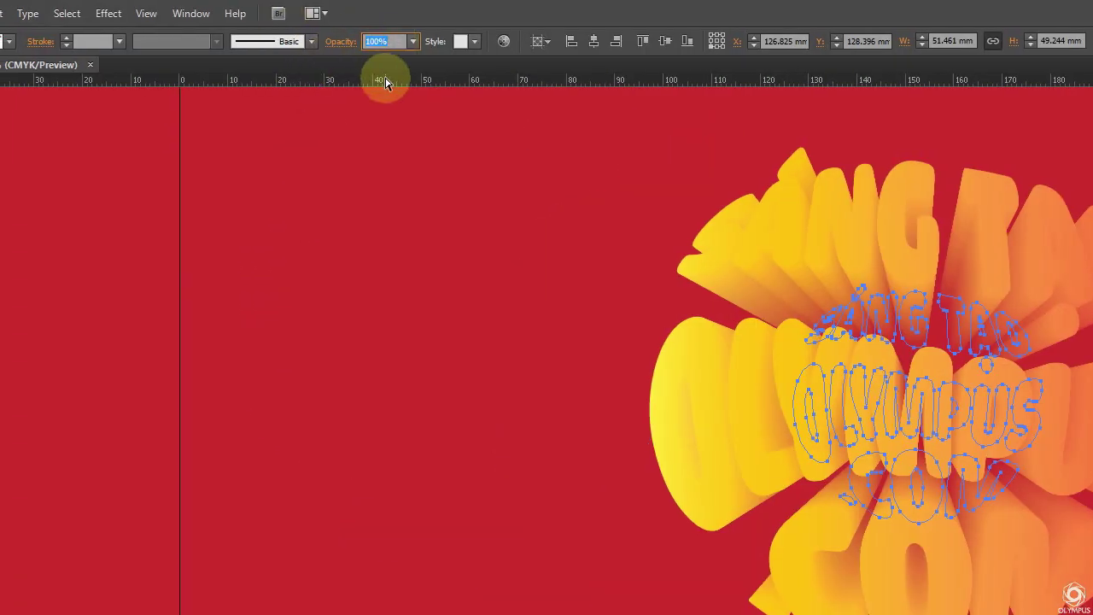
{"action": "type", "text": "0"}
{"action": "key", "text": "Return"}
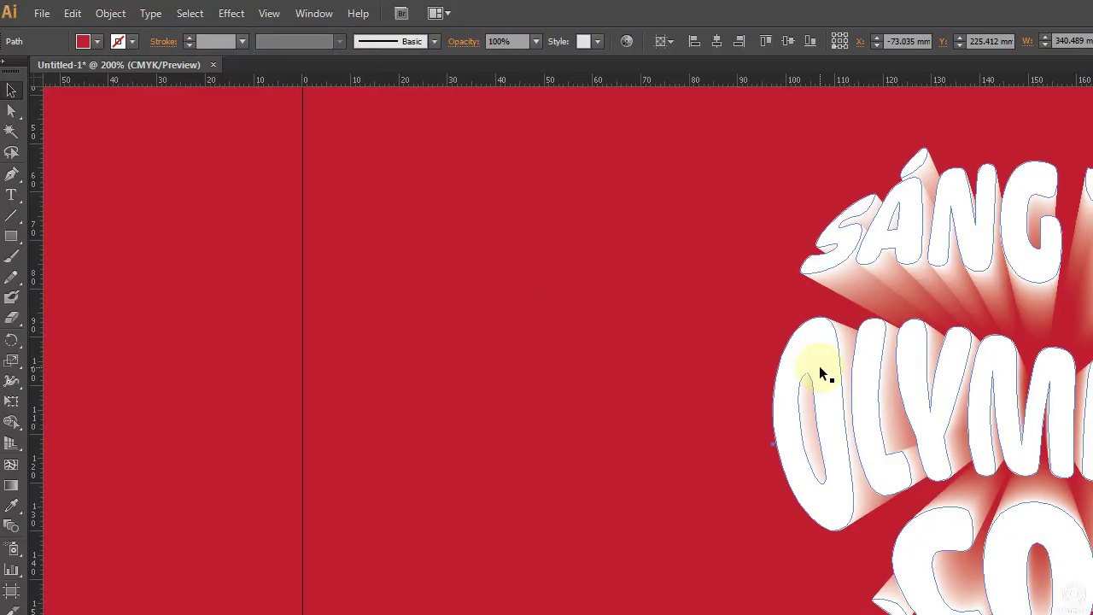
Move the 3D text left and paint two curved strokes across the rounded diamond.
{"action": "left_click", "coordinate": [820, 370]}
{"action": "left_click_drag", "start_coordinate": [690, 420], "coordinate": [510, 426]}
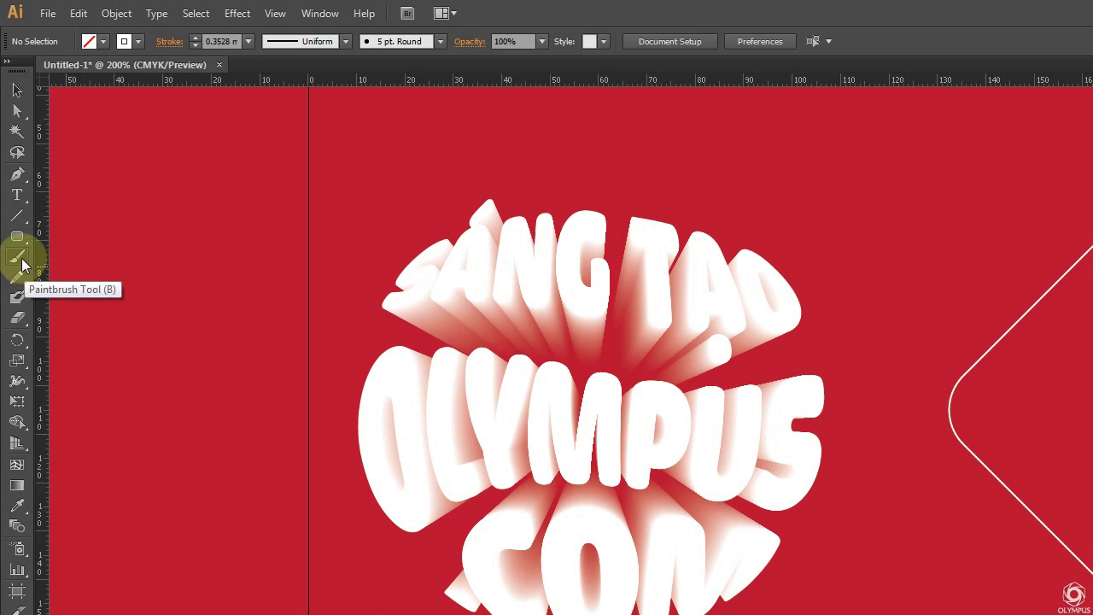
{"action": "left_click", "coordinate": [17, 255]}
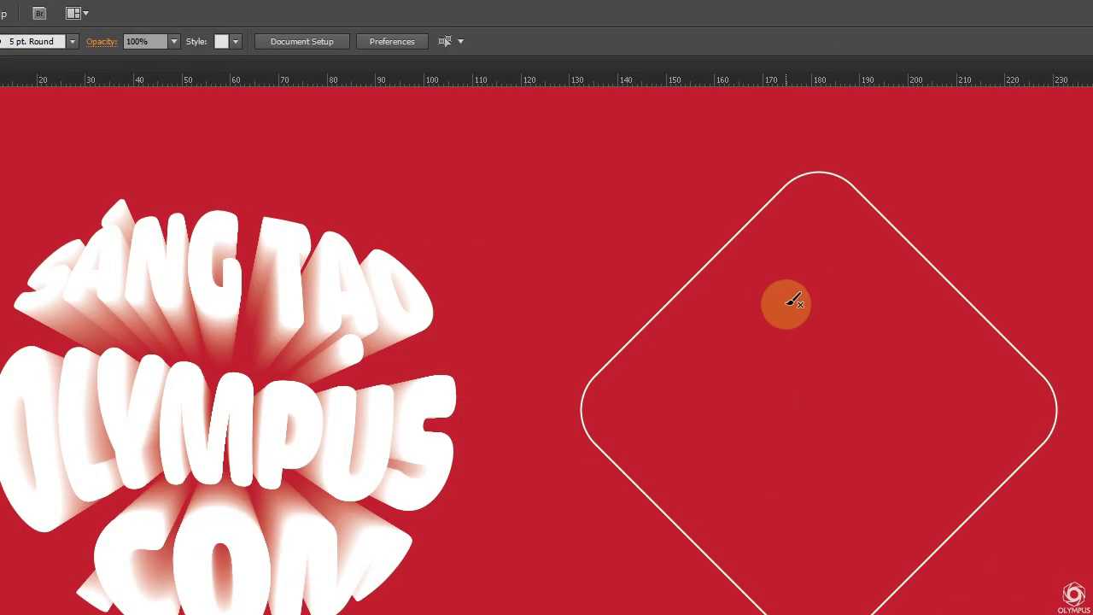
{"action": "left_click_drag", "start_coordinate": [580, 358], "coordinate": [1089, 283]}
{"action": "left_click_drag", "start_coordinate": [598, 578], "coordinate": [752, 517]}
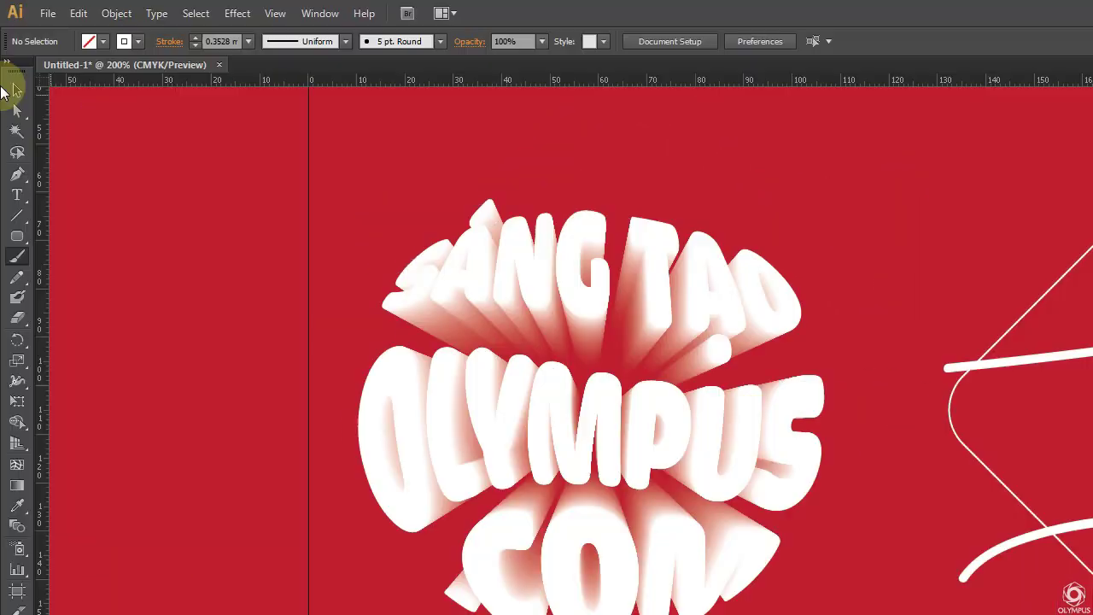
Select the diamond together with both strokes for a Pathfinder divide.
{"action": "left_click", "coordinate": [15, 89]}
{"action": "left_click_drag", "start_coordinate": [879, 444], "coordinate": [528, 454]}
{"action": "left_click", "coordinate": [1076, 299]}
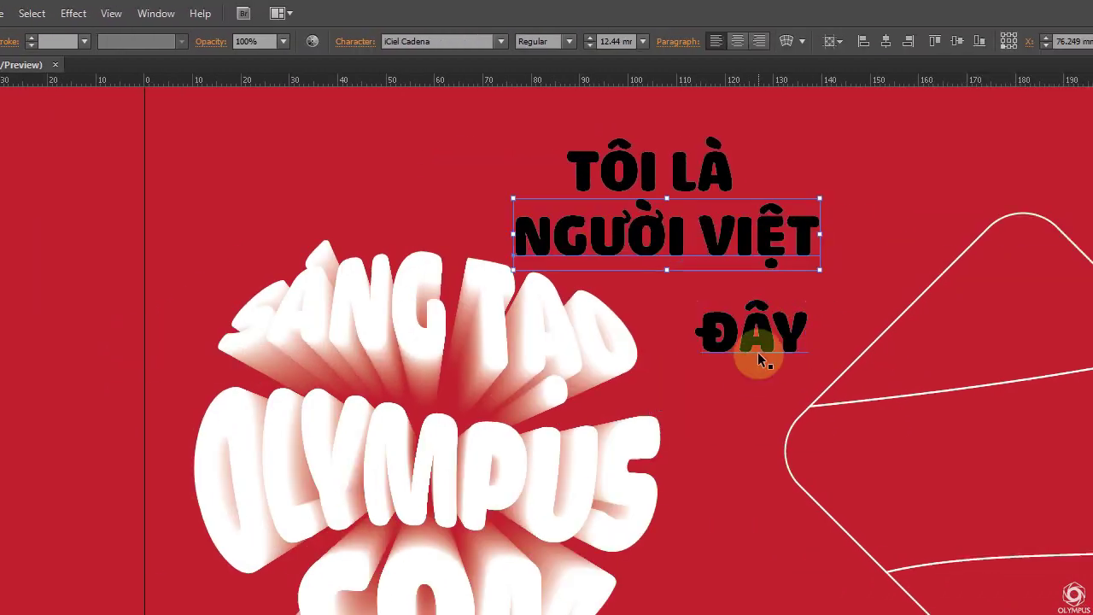
Warp TÔI LÀ NGƯỜI VIỆT ĐÂY into the diamond pieces, unite them, and scale up a copy.
{"action": "left_click_drag", "start_coordinate": [495, 169], "coordinate": [820, 465]}
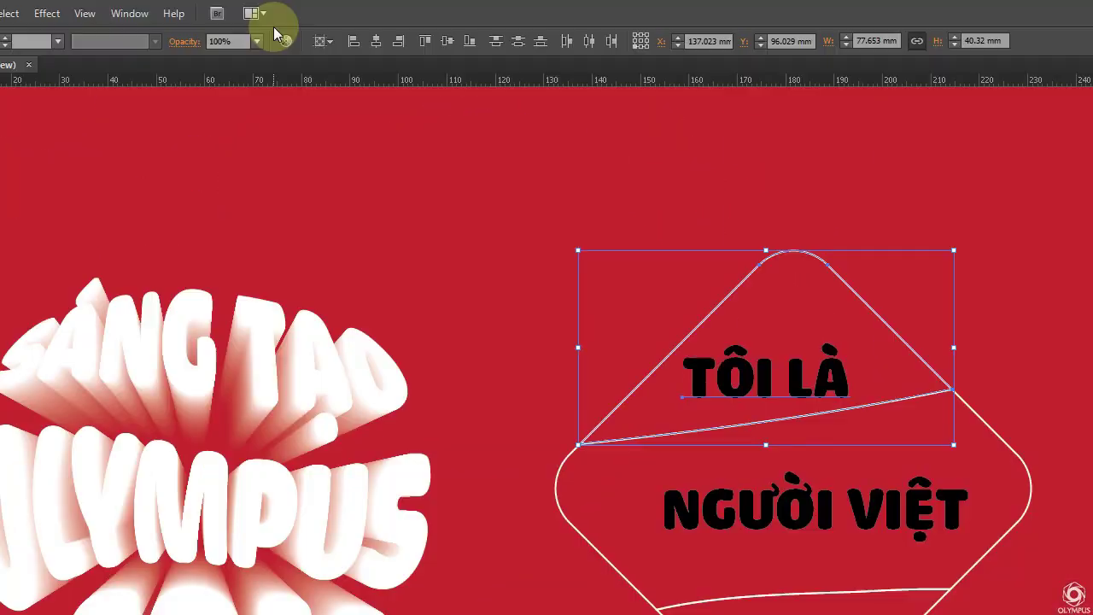
{"action": "left_click", "coordinate": [435, 456]}
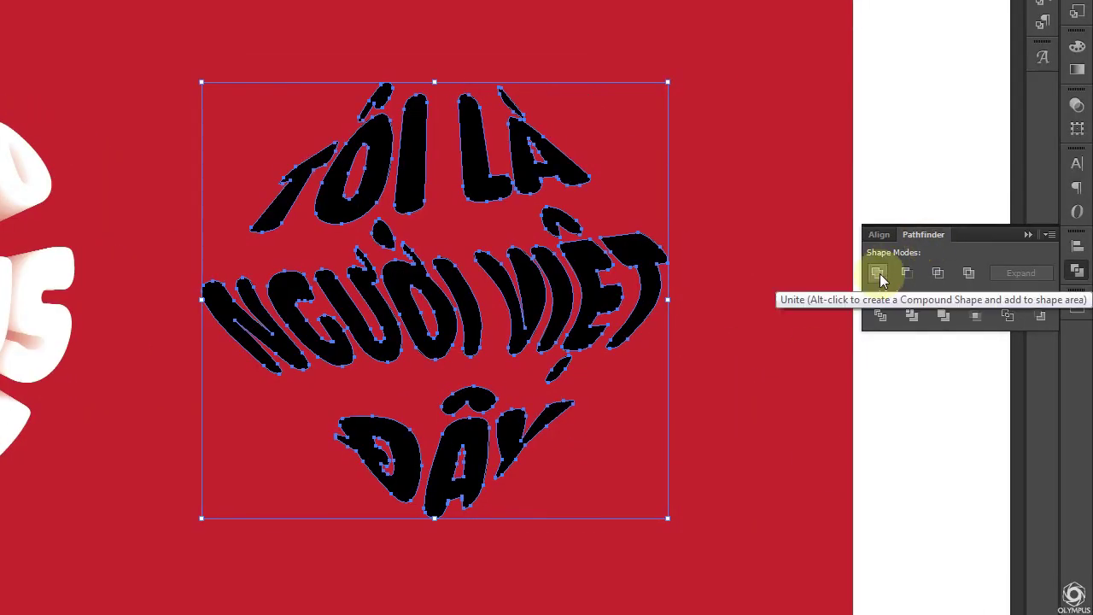
{"action": "left_click", "coordinate": [1049, 234]}
{"action": "left_click", "coordinate": [927, 316]}
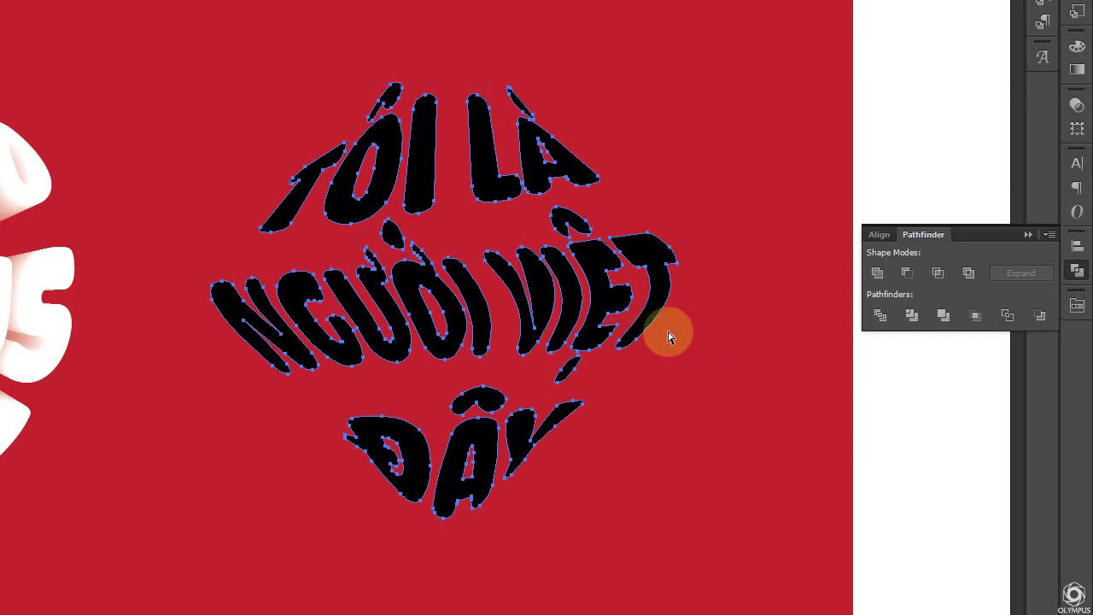
{"action": "left_click_drag", "start_coordinate": [534, 303], "coordinate": [488, 434]}
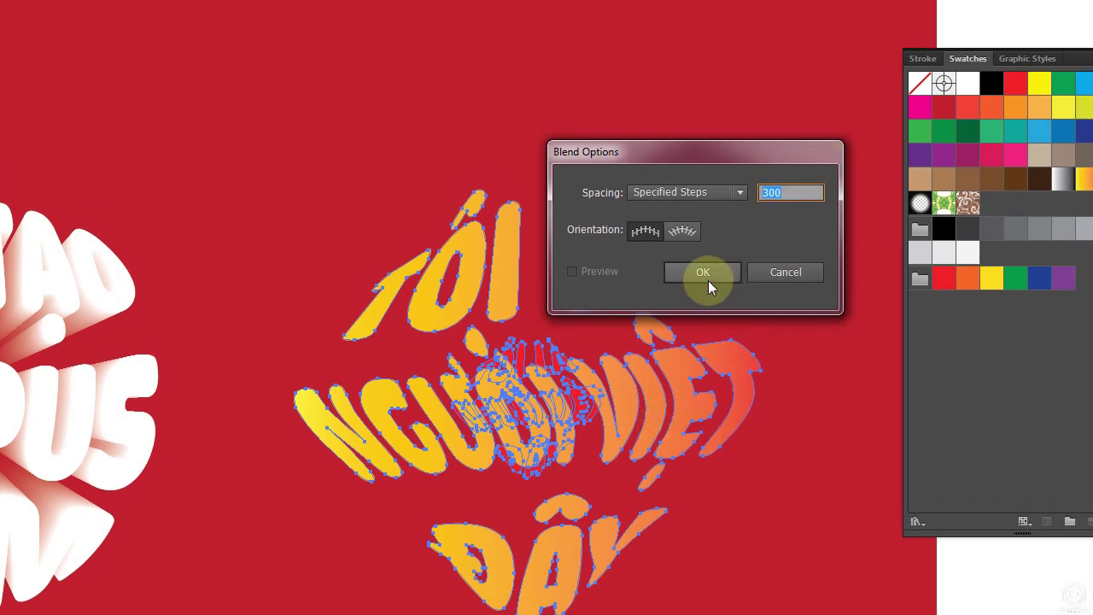
Confirm the 300-step blend and give the blended text a yellow-to-red gradient fill.
{"action": "left_click", "coordinate": [720, 249]}
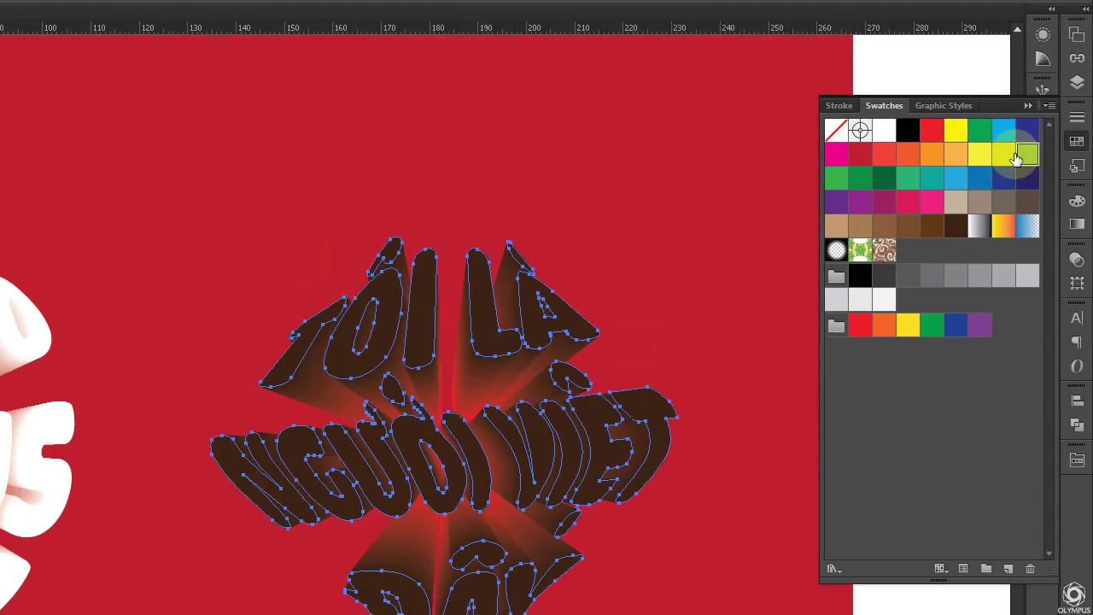
{"action": "left_click", "coordinate": [1004, 173]}
{"action": "left_click", "coordinate": [880, 249]}
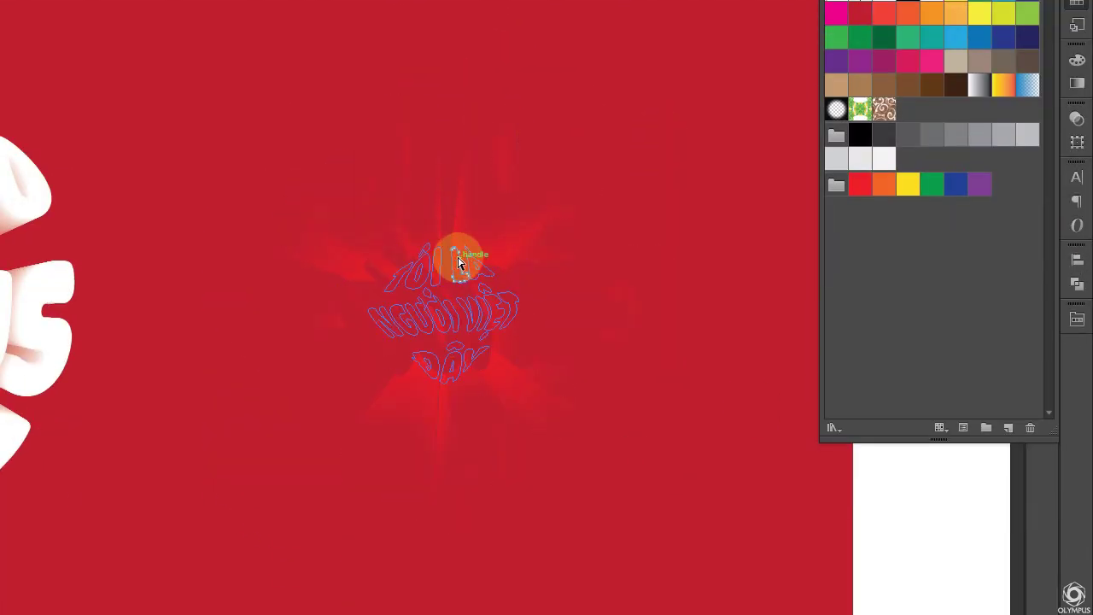
{"action": "key", "text": "ctrl+z"}
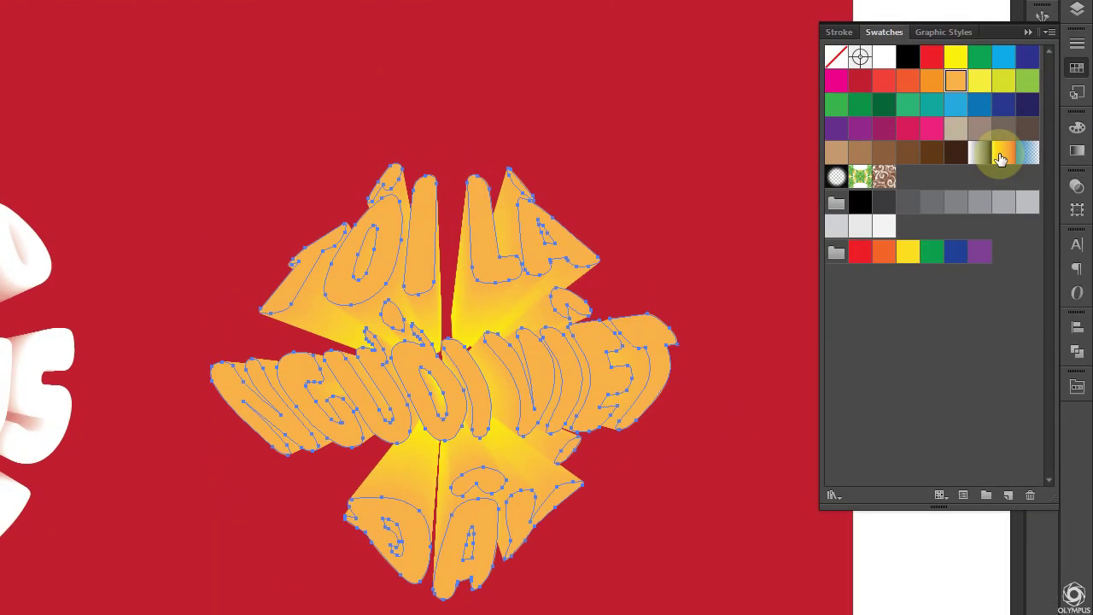
{"action": "left_click", "coordinate": [1000, 151]}
Edit the gradient: remove the middle stop and make the first stop orange.
{"action": "left_click", "coordinate": [1076, 171]}
{"action": "left_click_drag", "start_coordinate": [914, 266], "coordinate": [975, 266]}
{"action": "left_click", "coordinate": [1043, 254]}
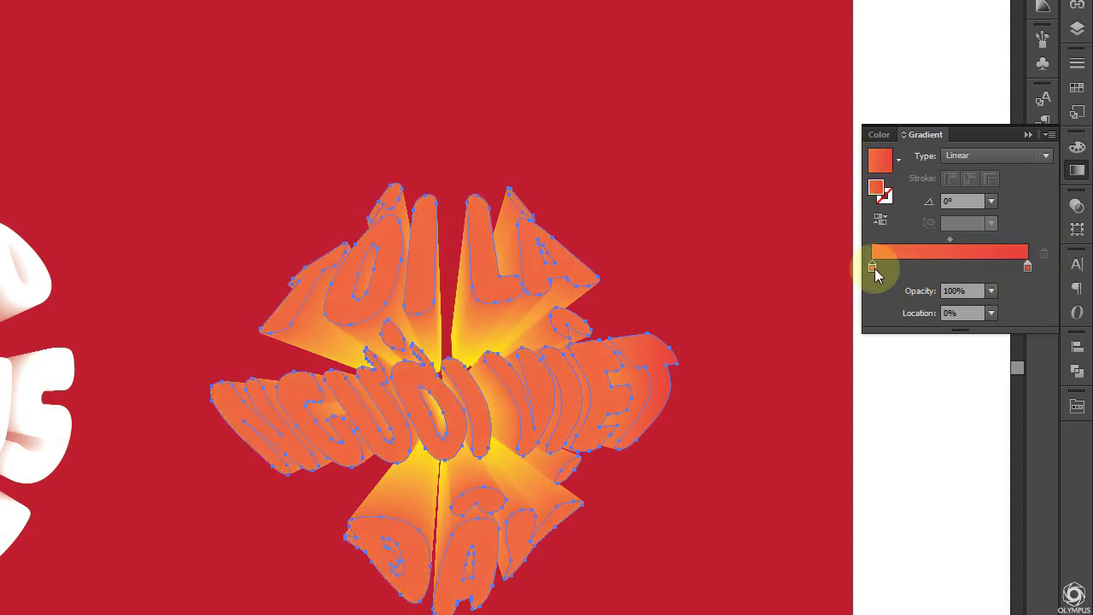
{"action": "double_click", "coordinate": [873, 266]}
{"action": "left_click", "coordinate": [871, 310]}
{"action": "left_click", "coordinate": [743, 453]}
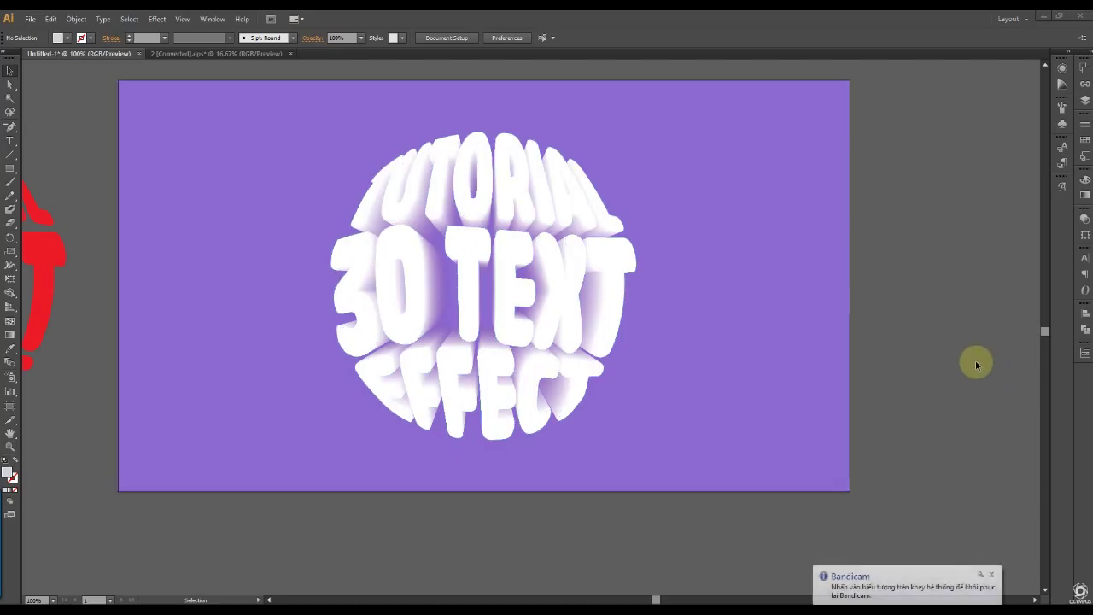
Paste the white 3D text over the spike group and position the light burst around it.
{"action": "left_click", "coordinate": [991, 578]}
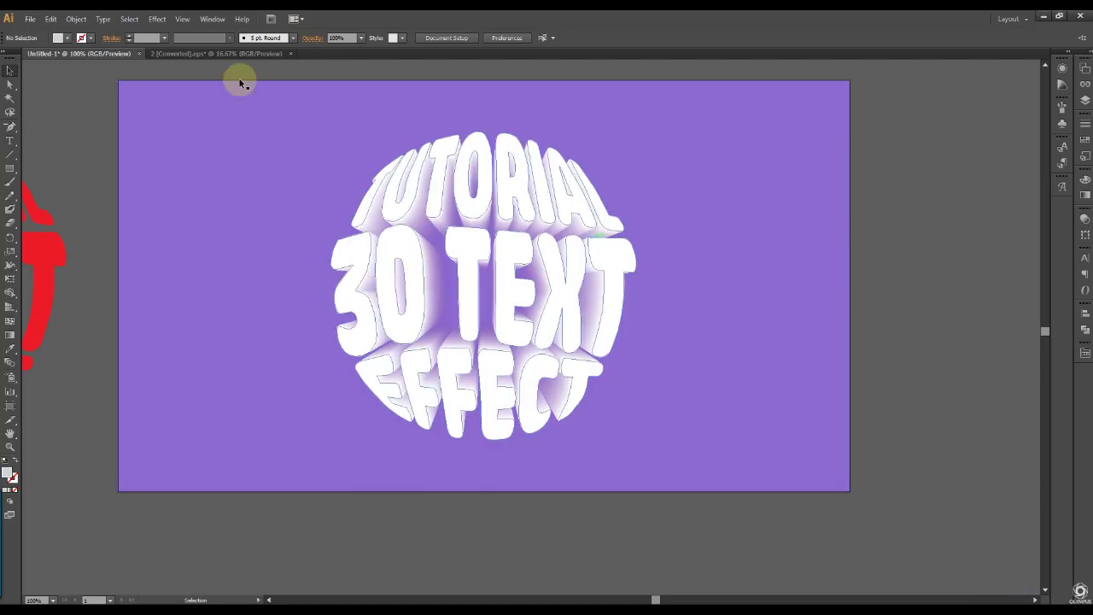
{"action": "left_click", "coordinate": [576, 329]}
{"action": "key", "text": "Delete"}
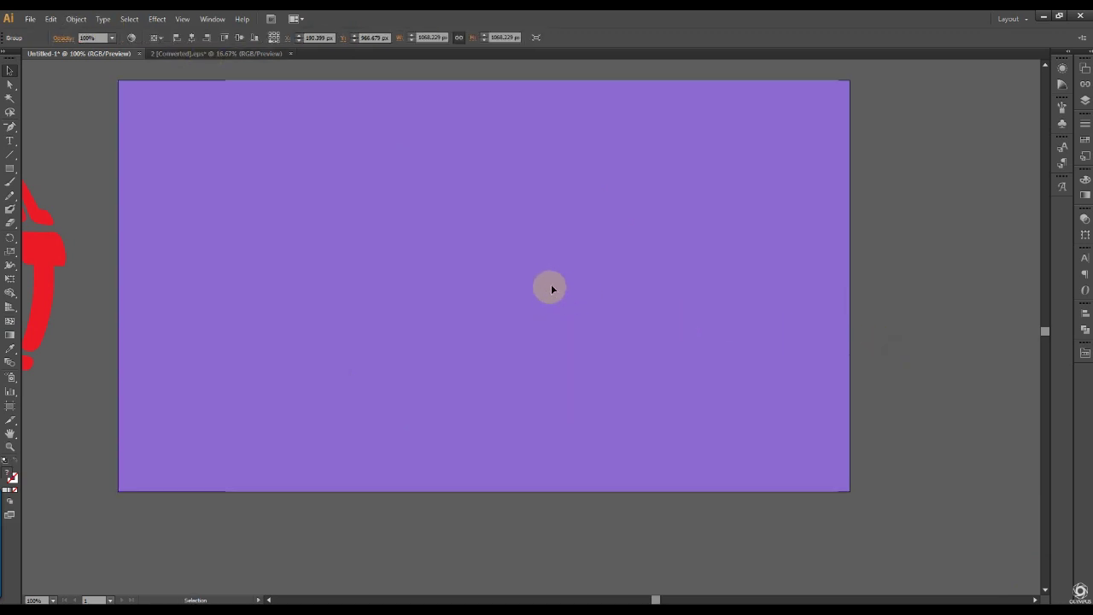
{"action": "key", "text": "ctrl+v"}
{"action": "left_click", "coordinate": [910, 312]}
{"action": "left_click_drag", "start_coordinate": [771, 333], "coordinate": [718, 263]}
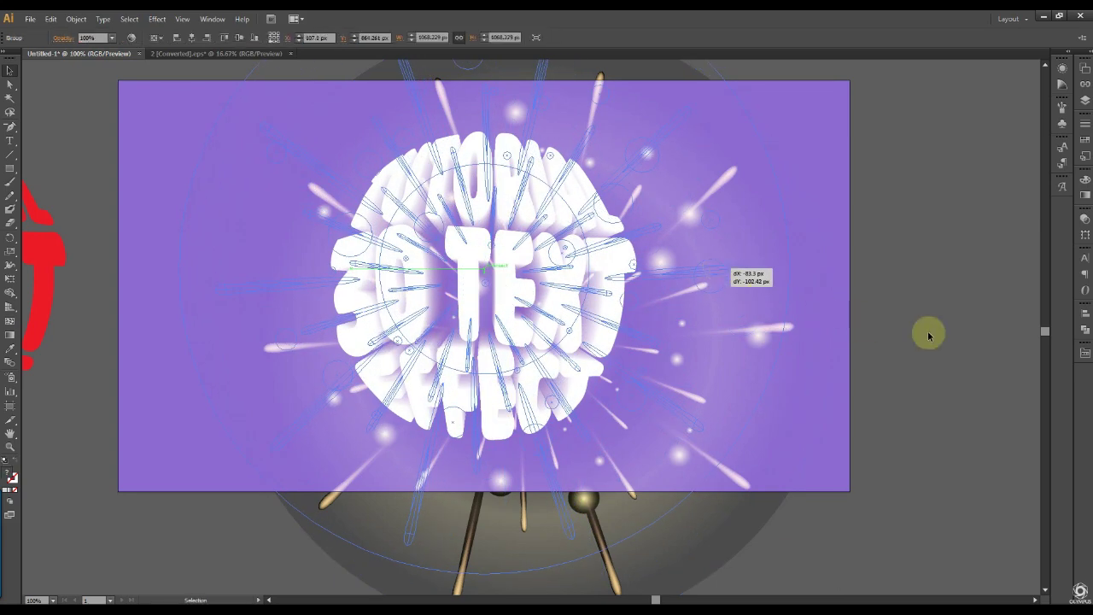